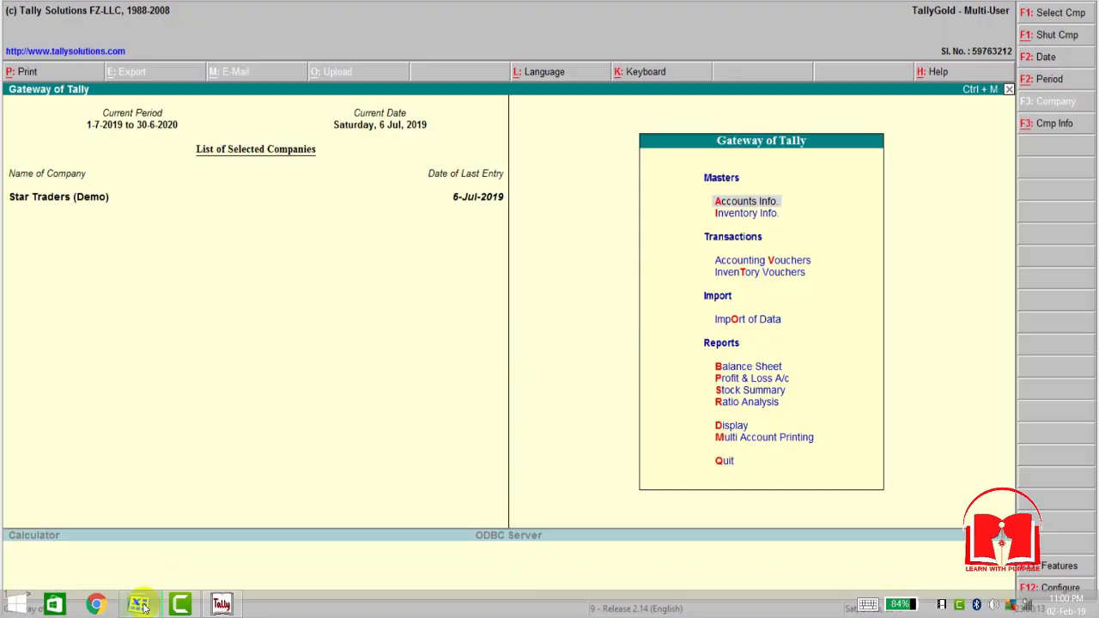
# - Switch to the Excel workbook and review the Falak Traders dispatch and sales invoice entries for 8 and 9 July on the Transactions sheet
pyautogui.click(141, 605)
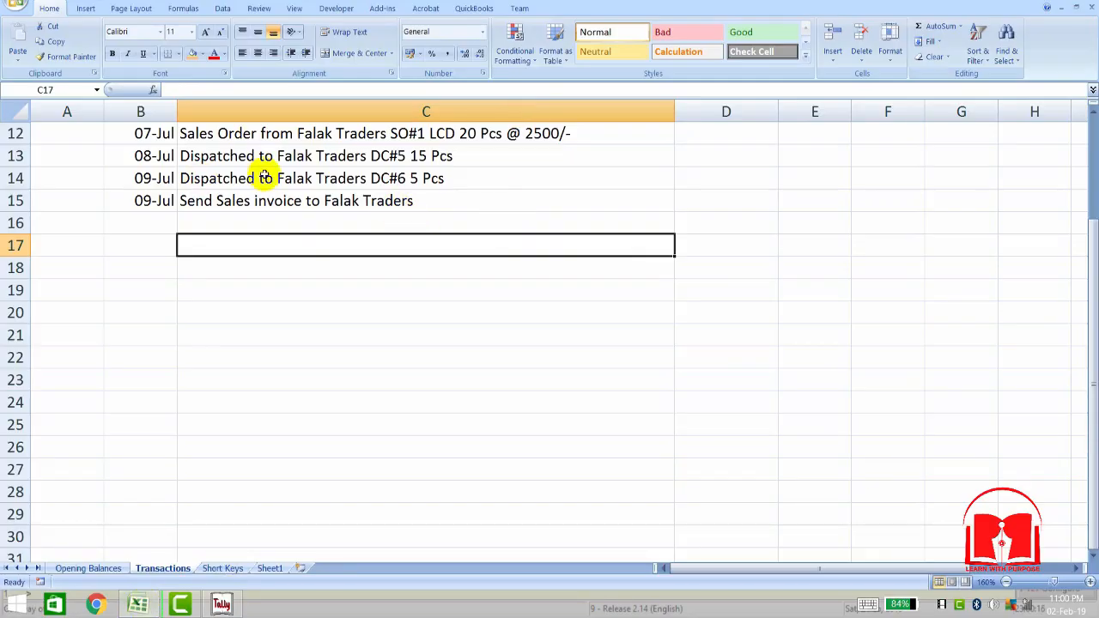
pyautogui.click(368, 161)
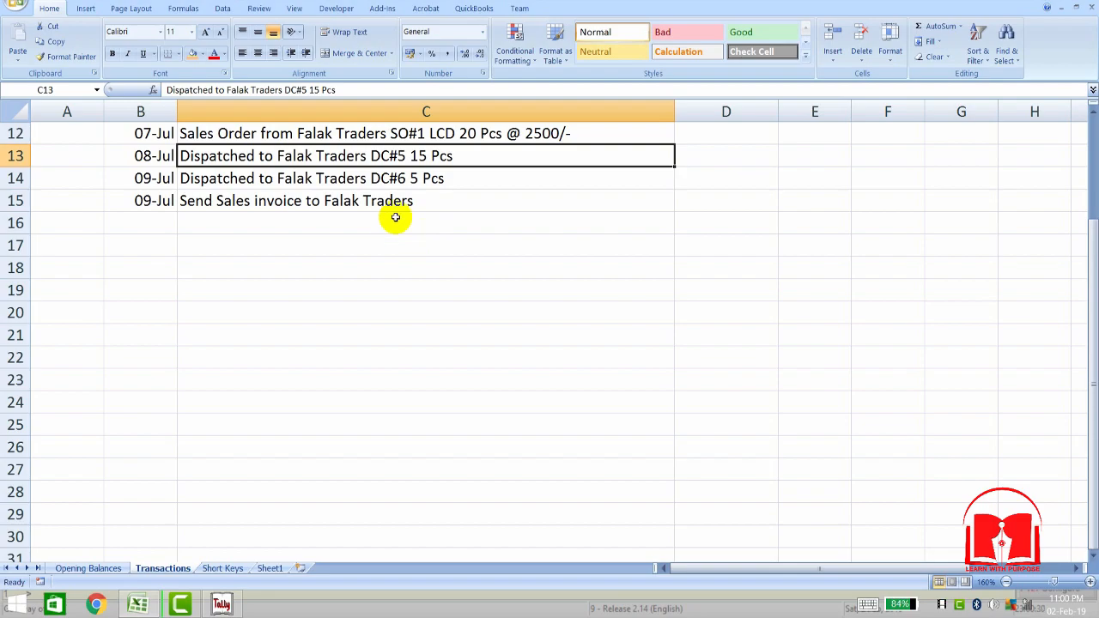
pyautogui.click(254, 180)
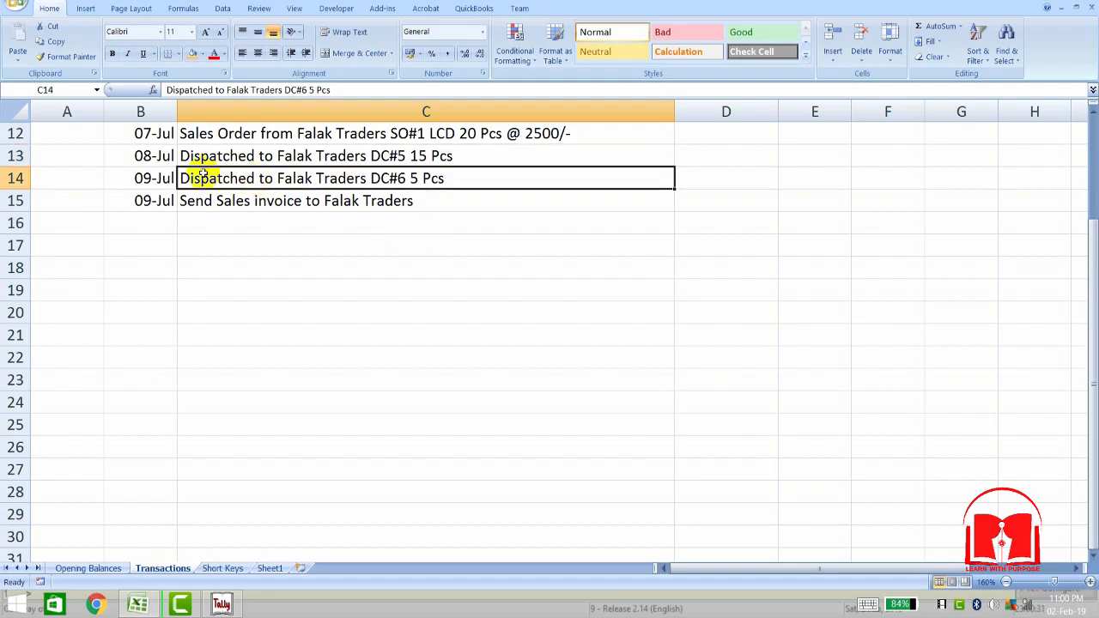
pyautogui.click(153, 153)
pyautogui.click(154, 177)
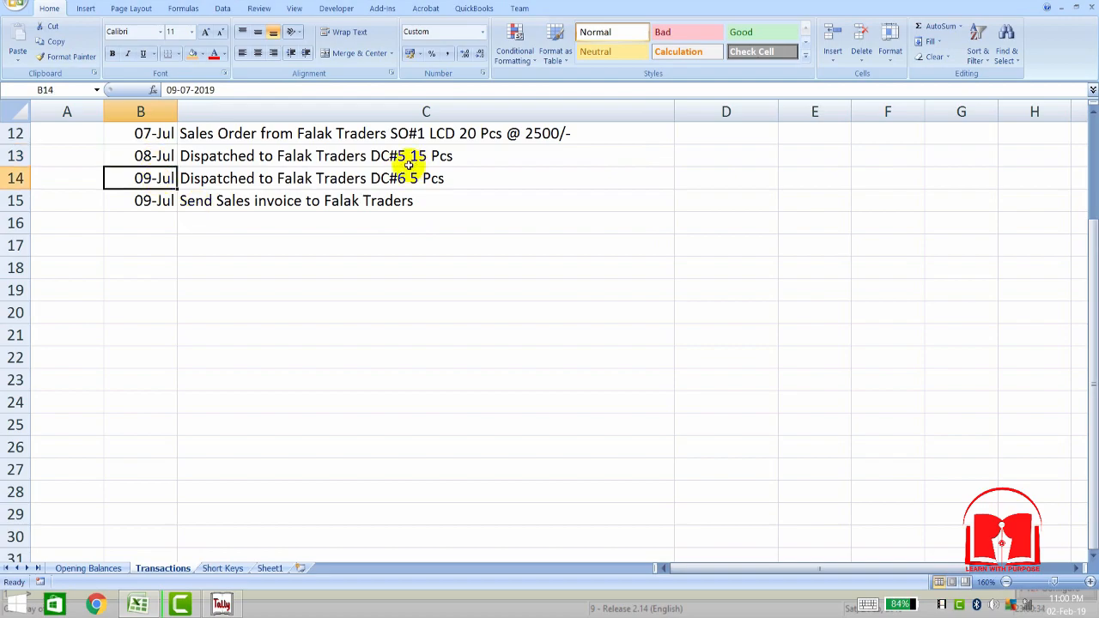
pyautogui.click(454, 182)
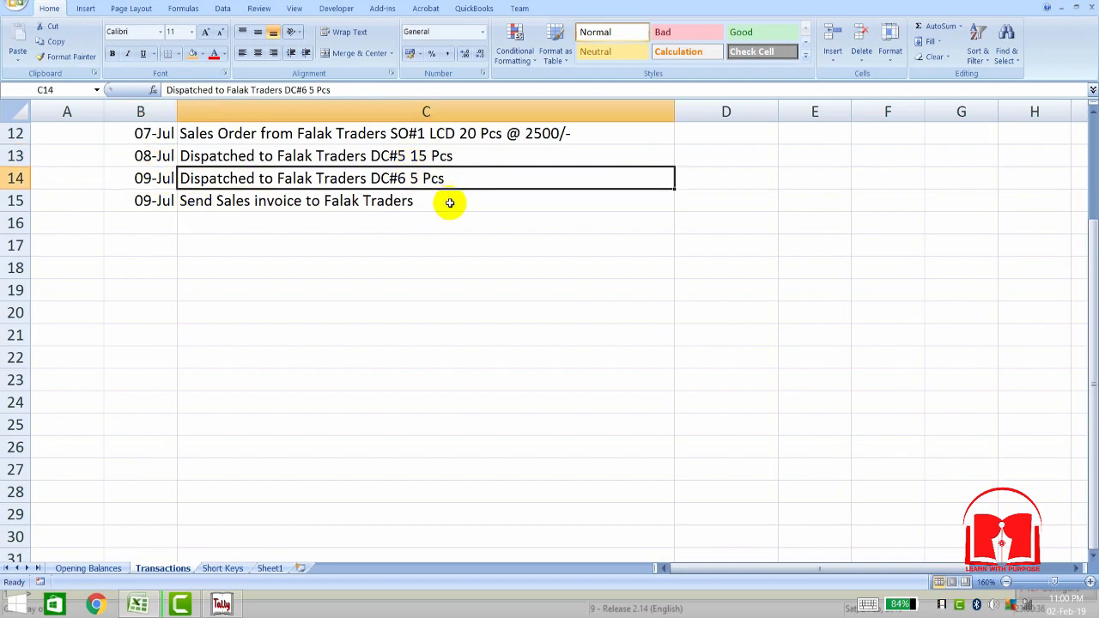
pyautogui.click(424, 201)
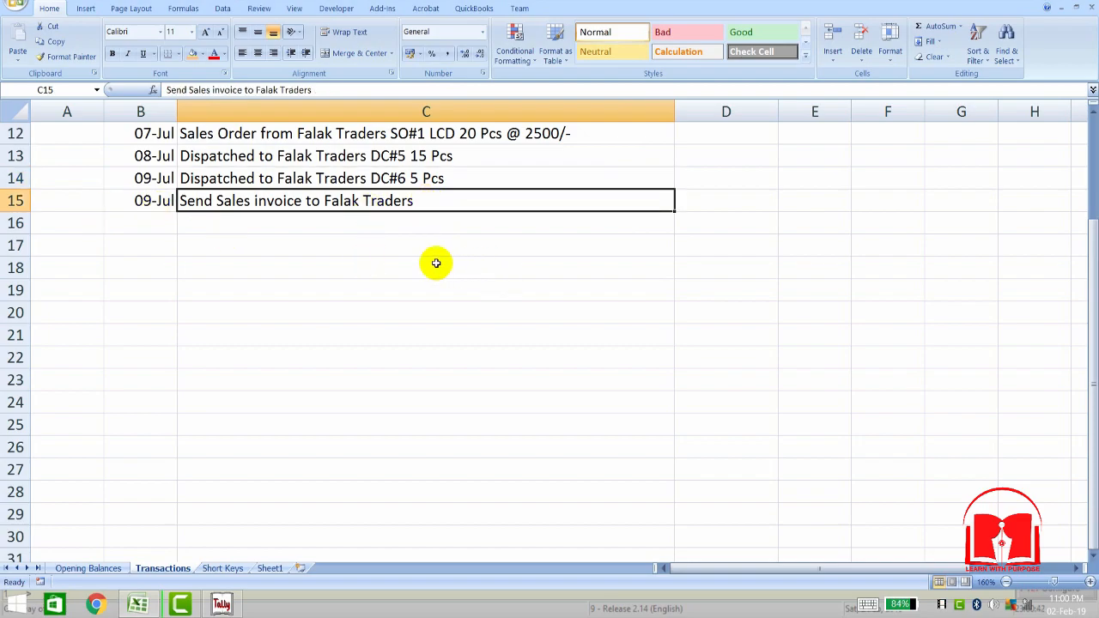
# - Switch to Tally and view the blank single-ledger creation form, leaving it without saving a ledger
pyautogui.click(227, 606)
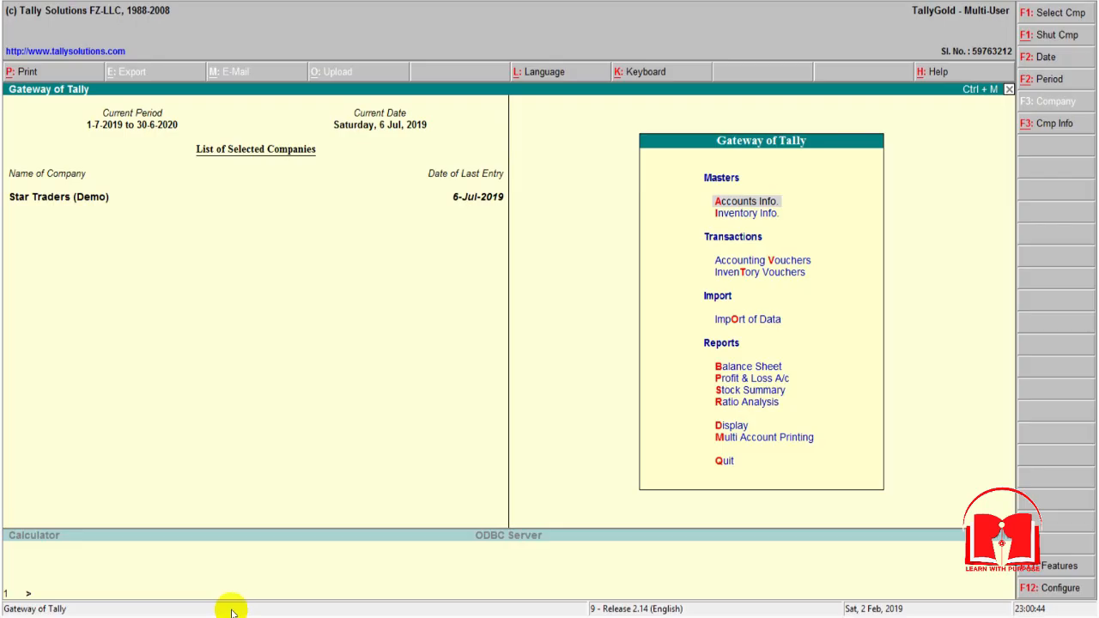
pyautogui.click(730, 202)
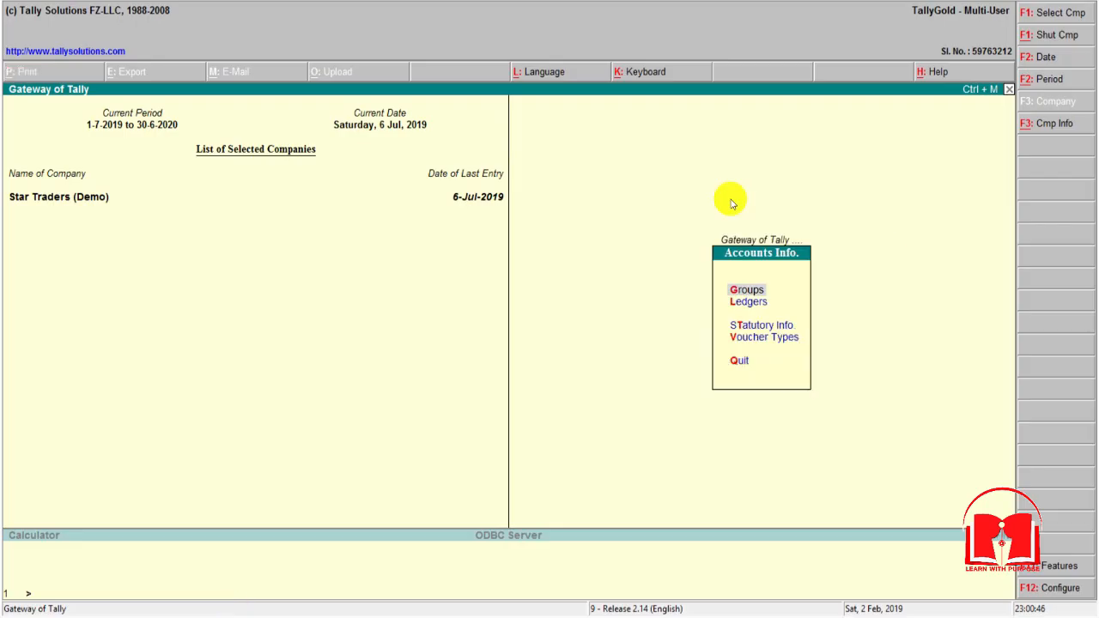
pyautogui.click(743, 302)
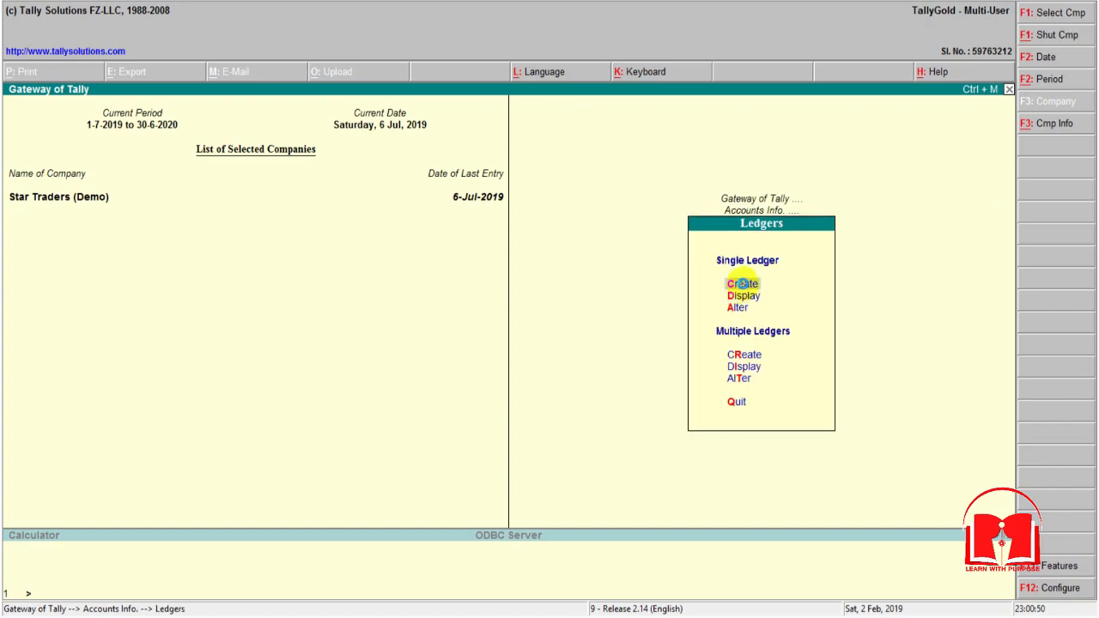
pyautogui.click(743, 283)
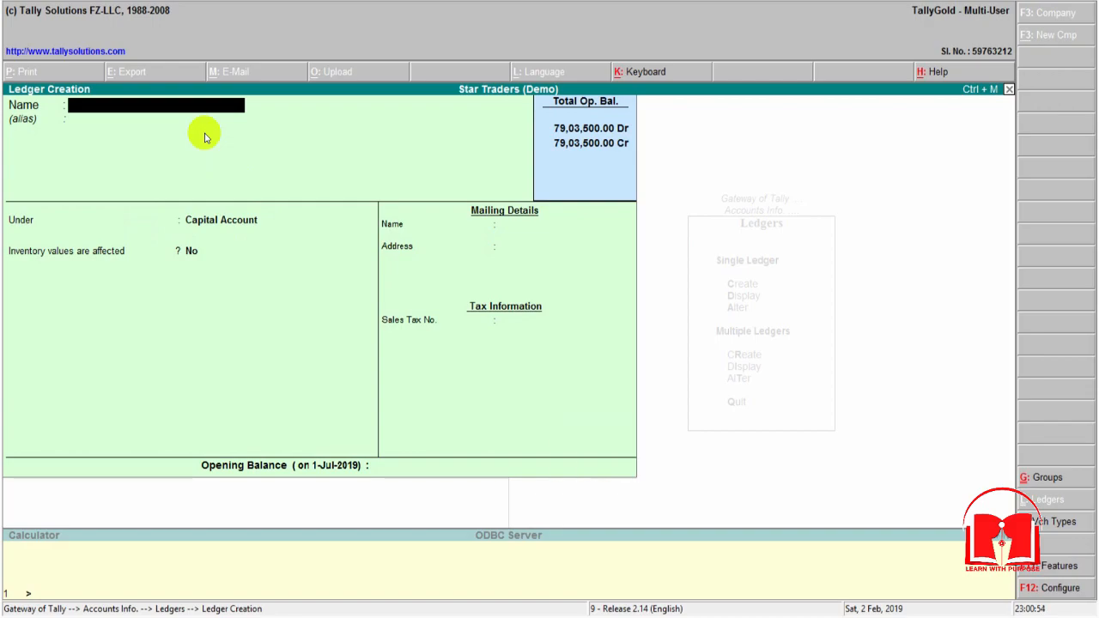
pyautogui.press('Escape')
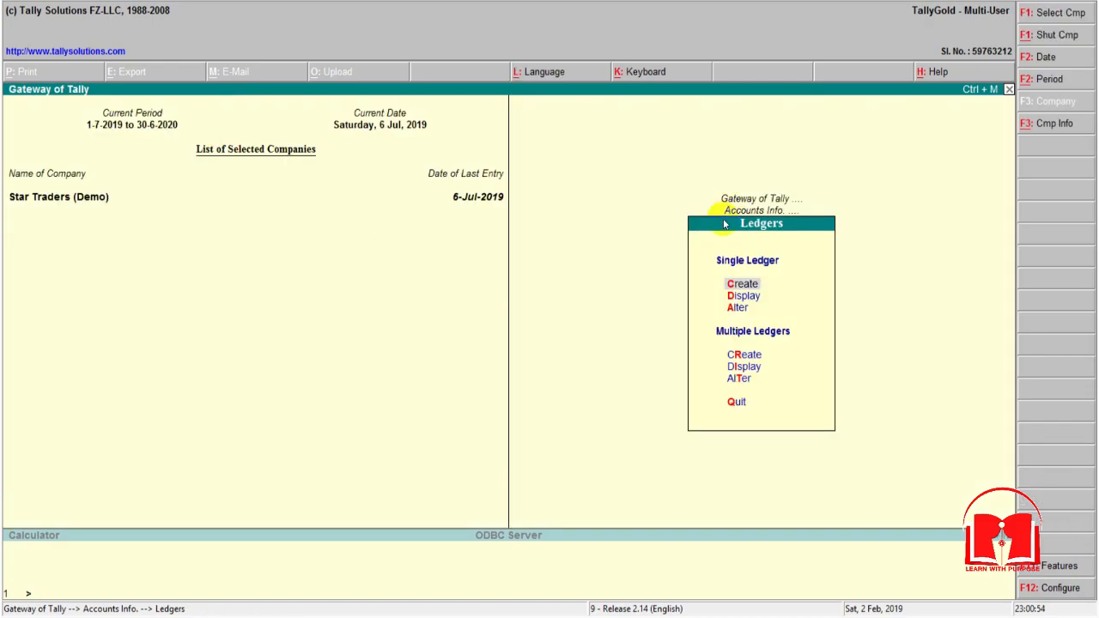
# - Look up the Sales ledger in the single-ledger display list and return to the Gateway of Tally
pyautogui.click(739, 298)
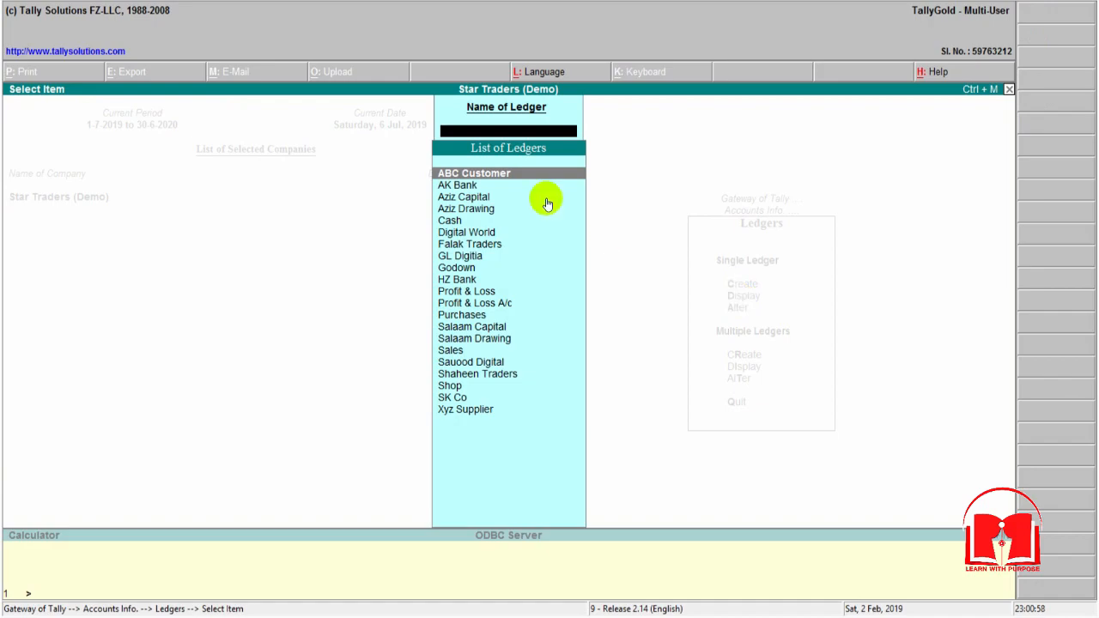
pyautogui.write('Sales')
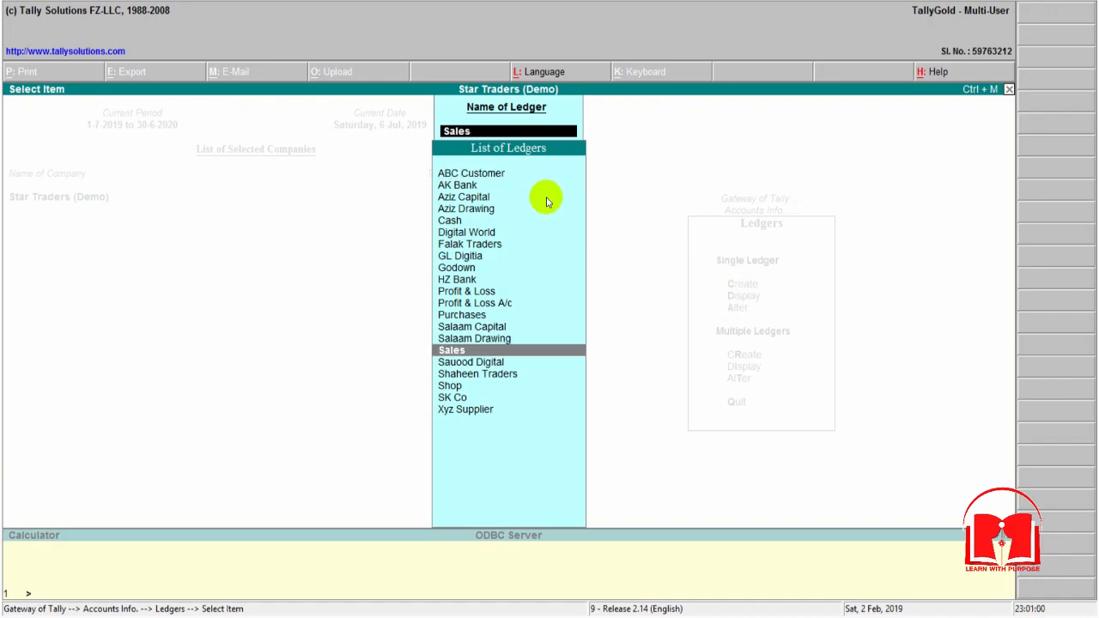
pyautogui.press('Escape')
pyautogui.press('Escape')
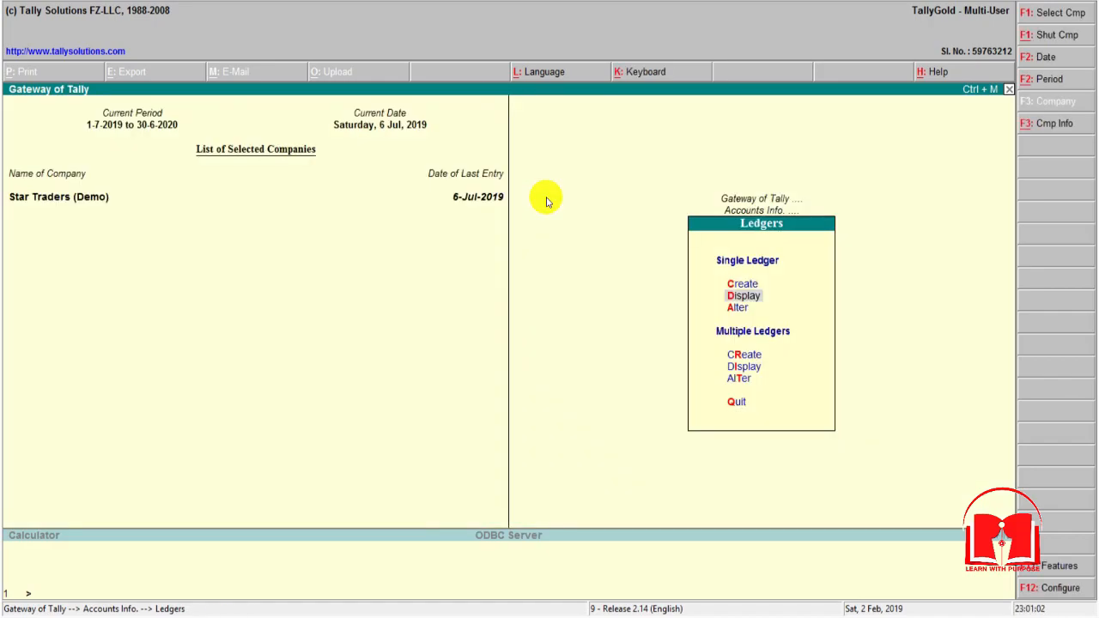
pyautogui.press('Escape')
pyautogui.press('Escape')
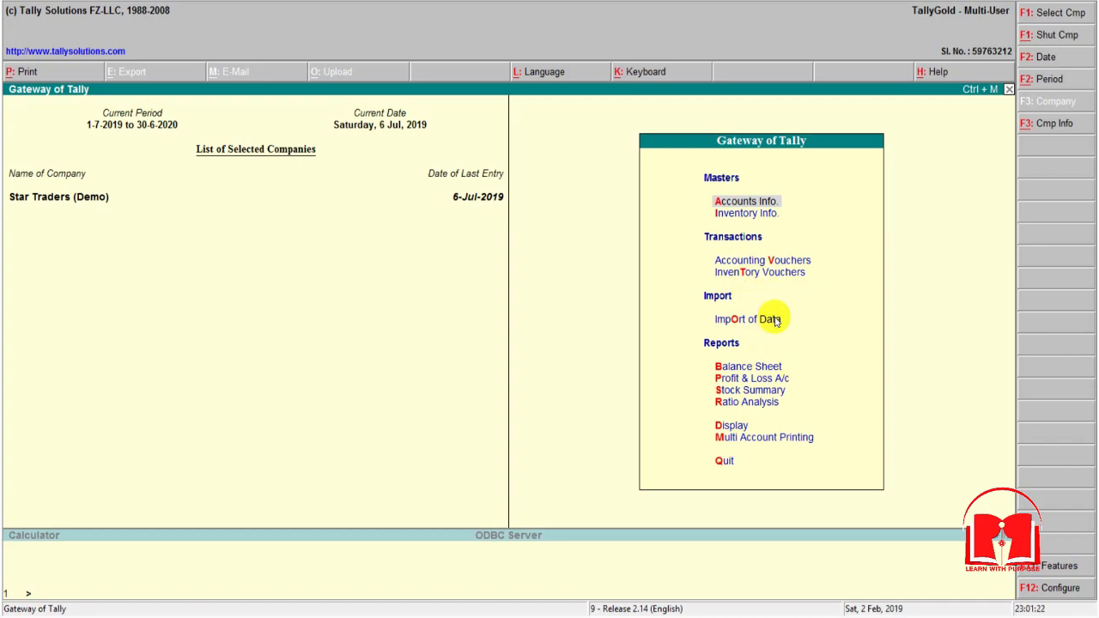
# - Start a new Sales Order inventory voucher with Falak Traders as the party account
pyautogui.click(767, 273)
pyautogui.click(767, 273)
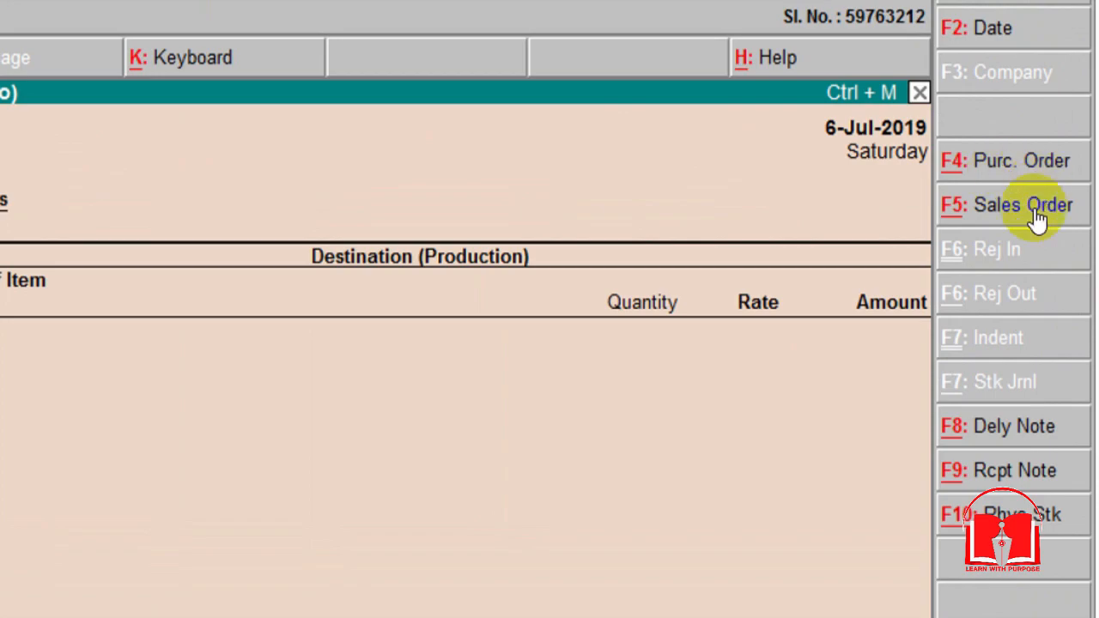
pyautogui.click(995, 204)
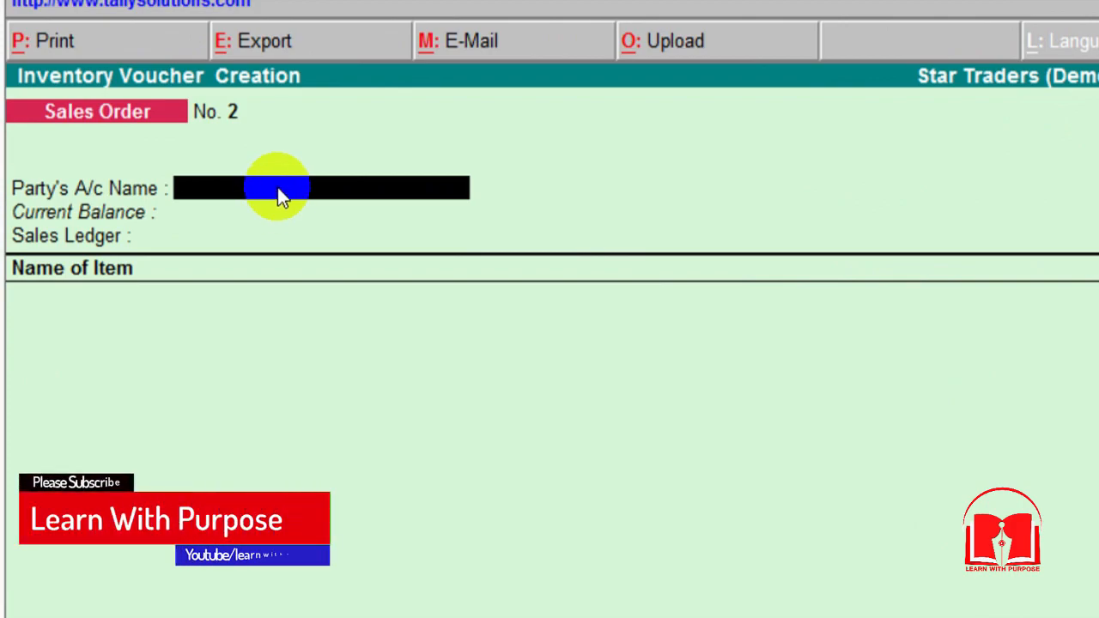
pyautogui.write('Fal')
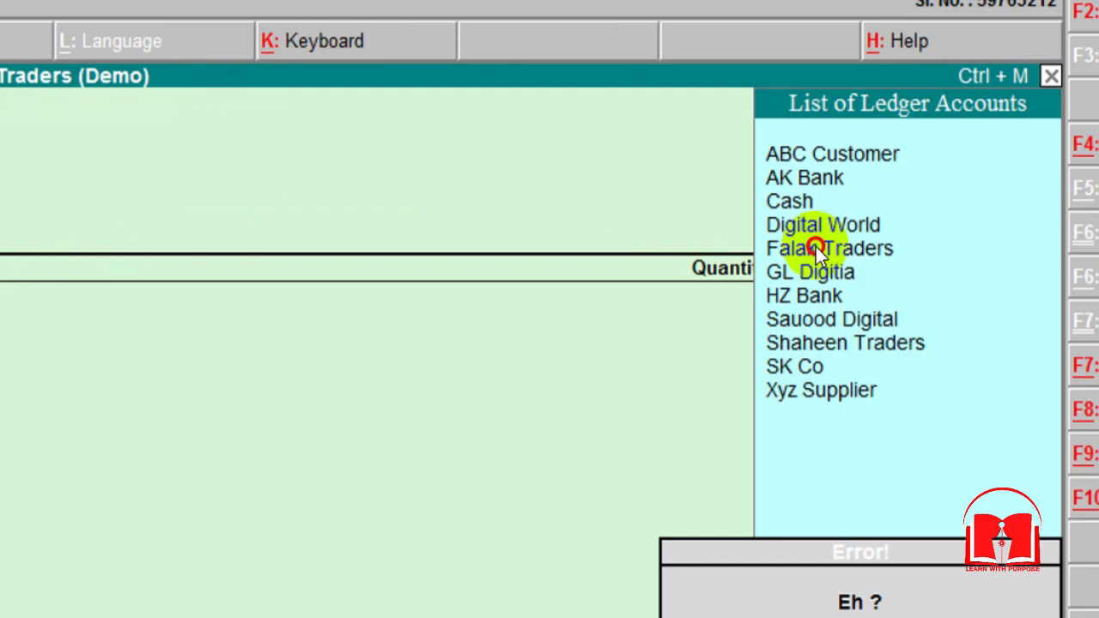
pyautogui.write('ak')
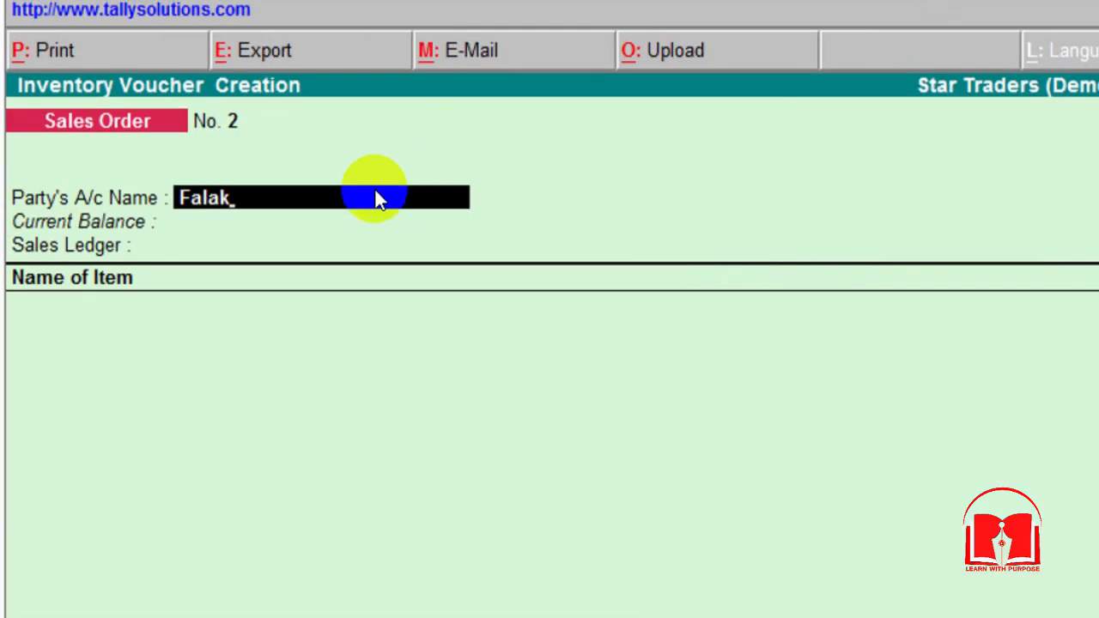
pyautogui.press('Return')
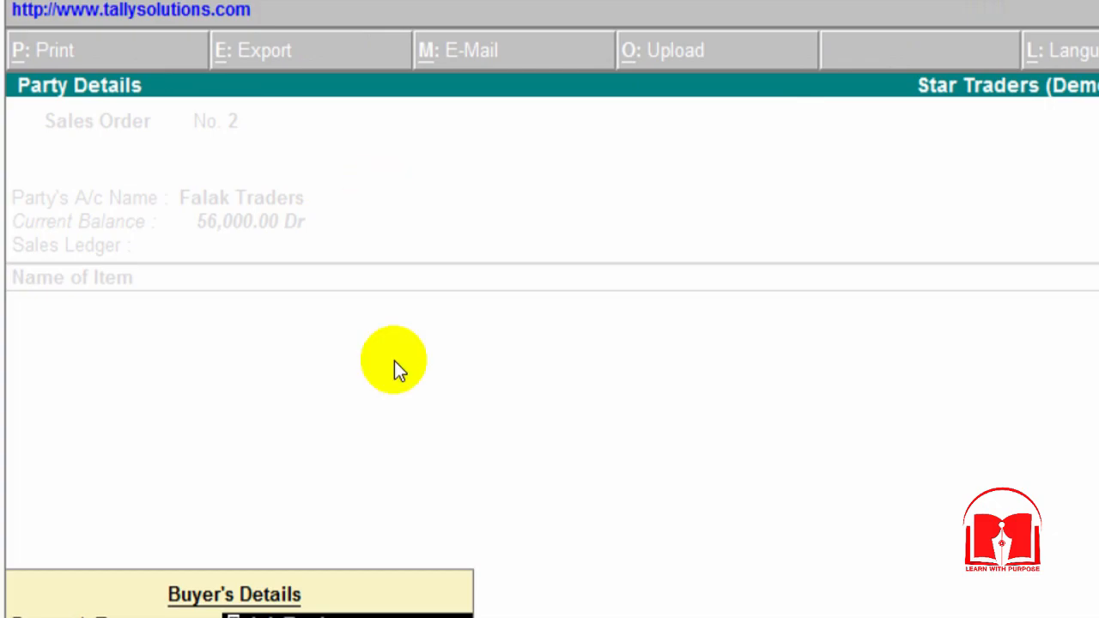
# - Accept the buyer's details, set the mode of payment to Credit and leave the remaining order and receipt details blank
pyautogui.press('Return')
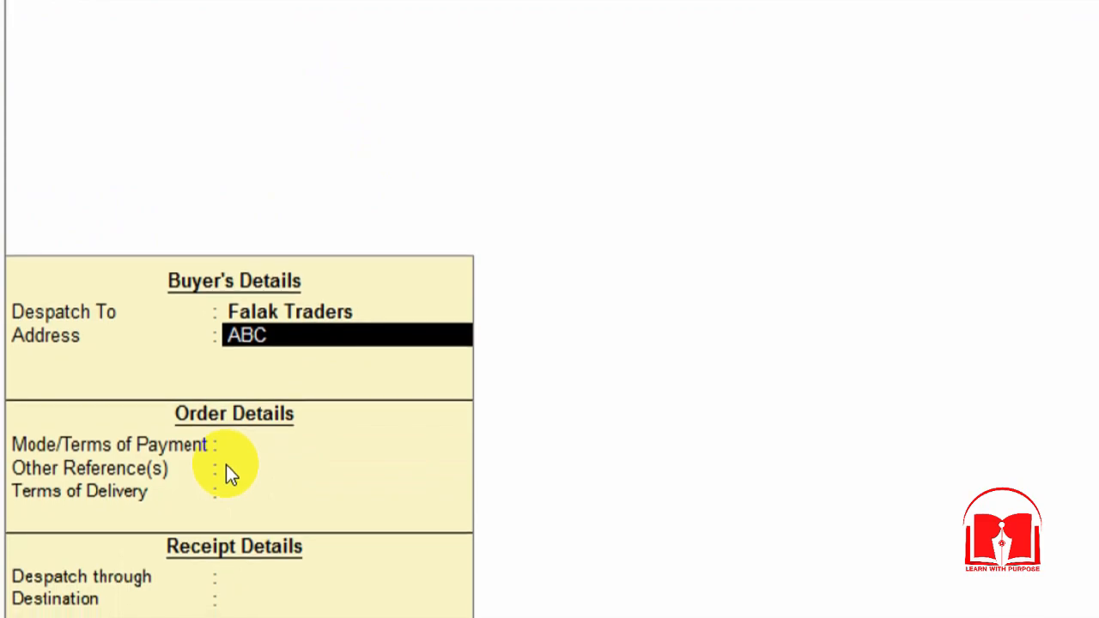
pyautogui.press('Return')
pyautogui.press('Return')
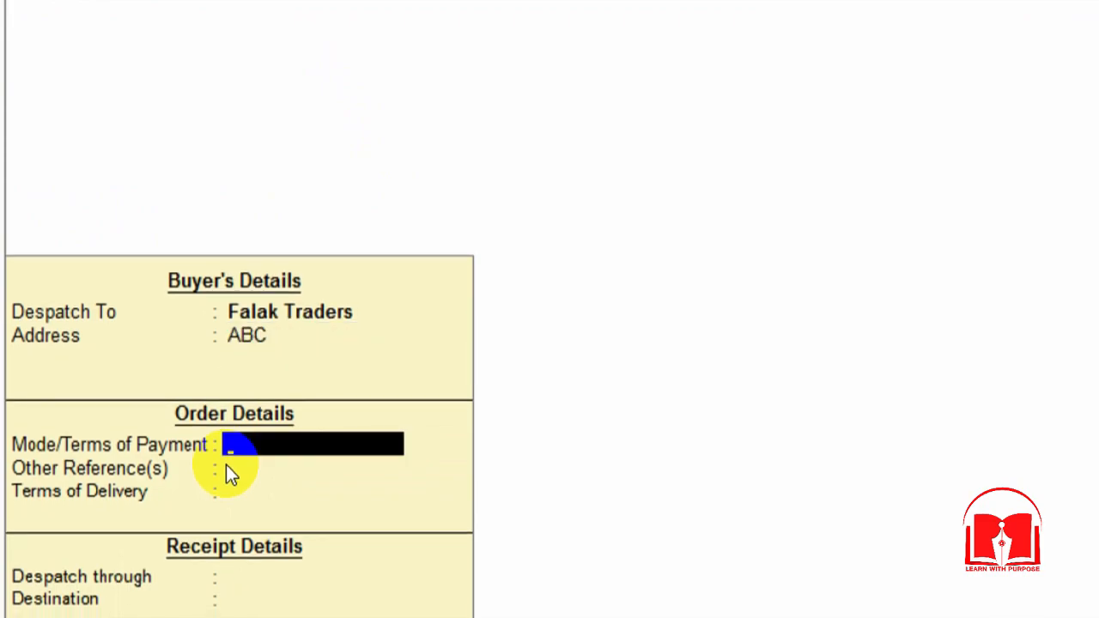
pyautogui.write('Credit')
pyautogui.press('Return')
pyautogui.press('Return')
pyautogui.press('Return')
pyautogui.press('Return')
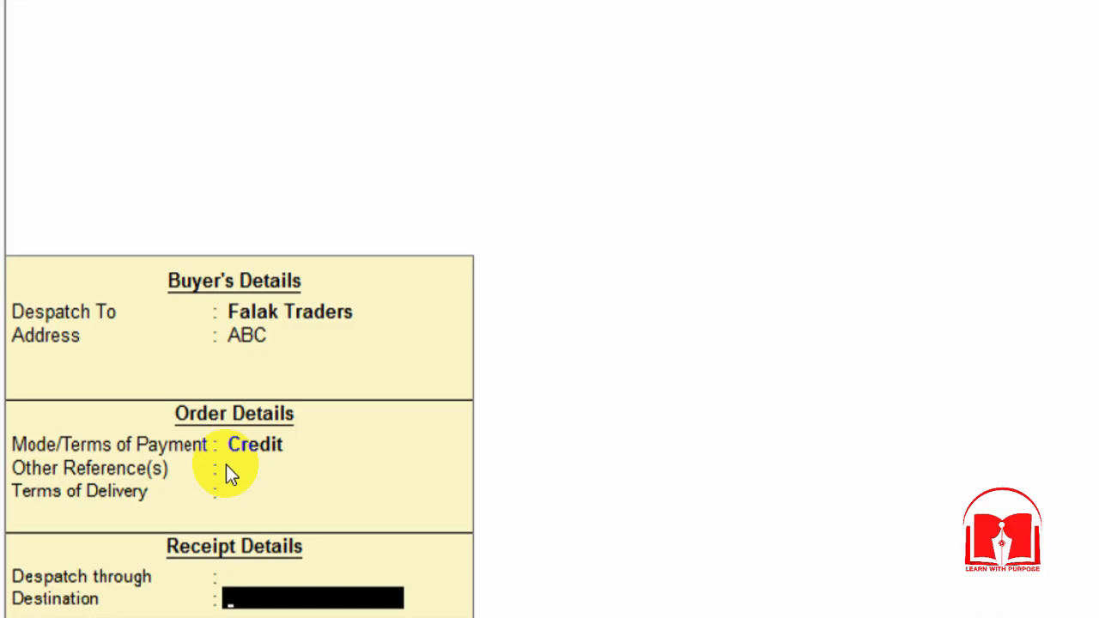
pyautogui.press('Return')
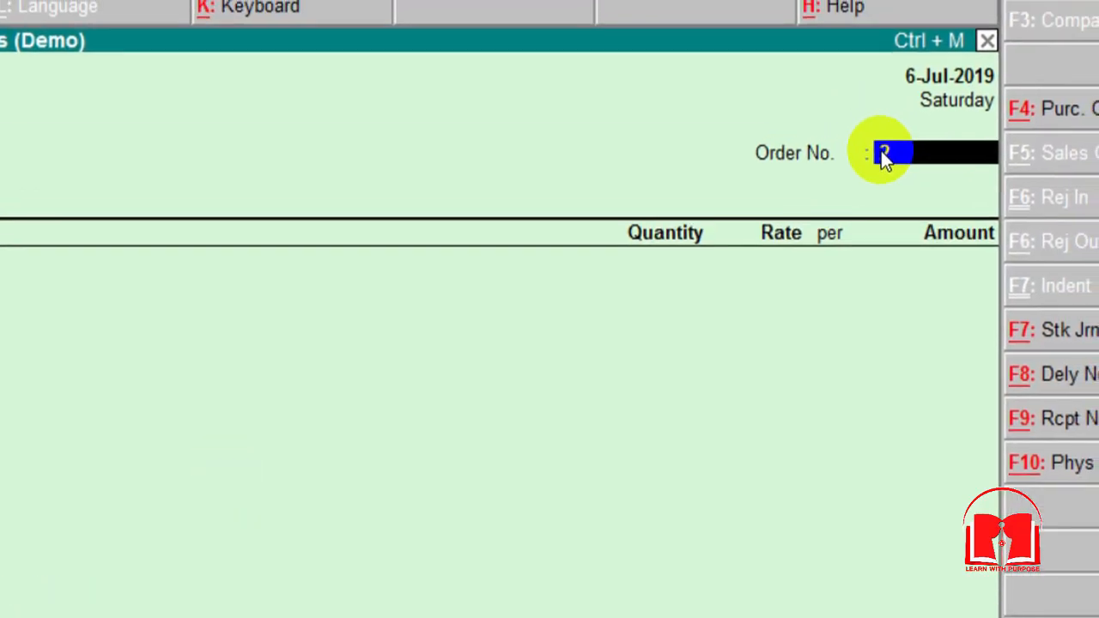
# - Accept the proposed order number, choose Sales as the sales ledger and add LCD as the order item
pyautogui.press('Return')
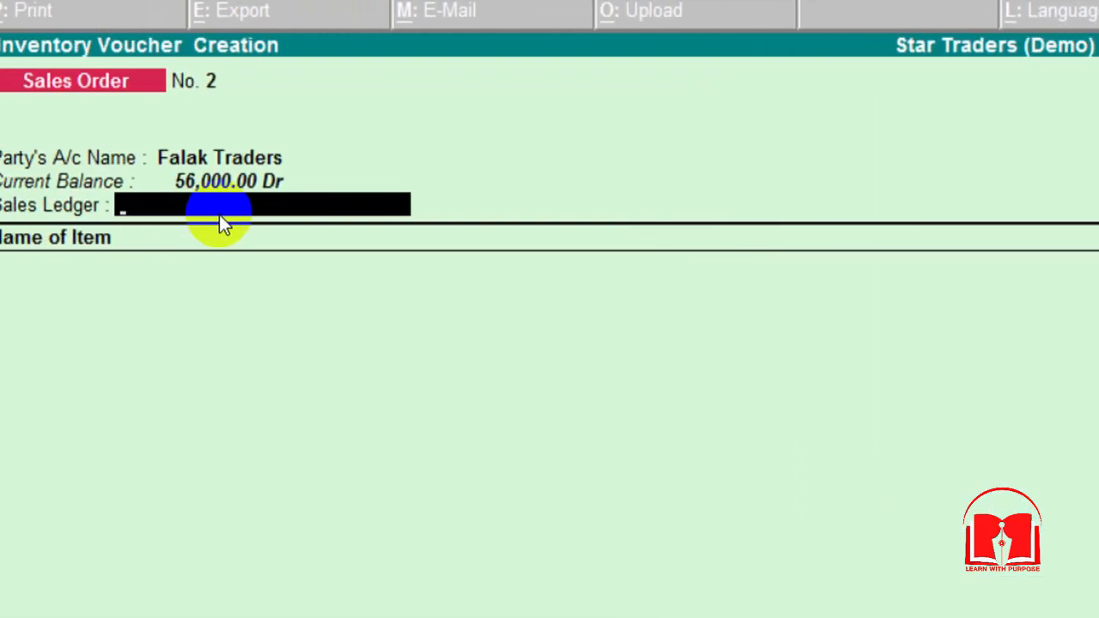
pyautogui.press('Return')
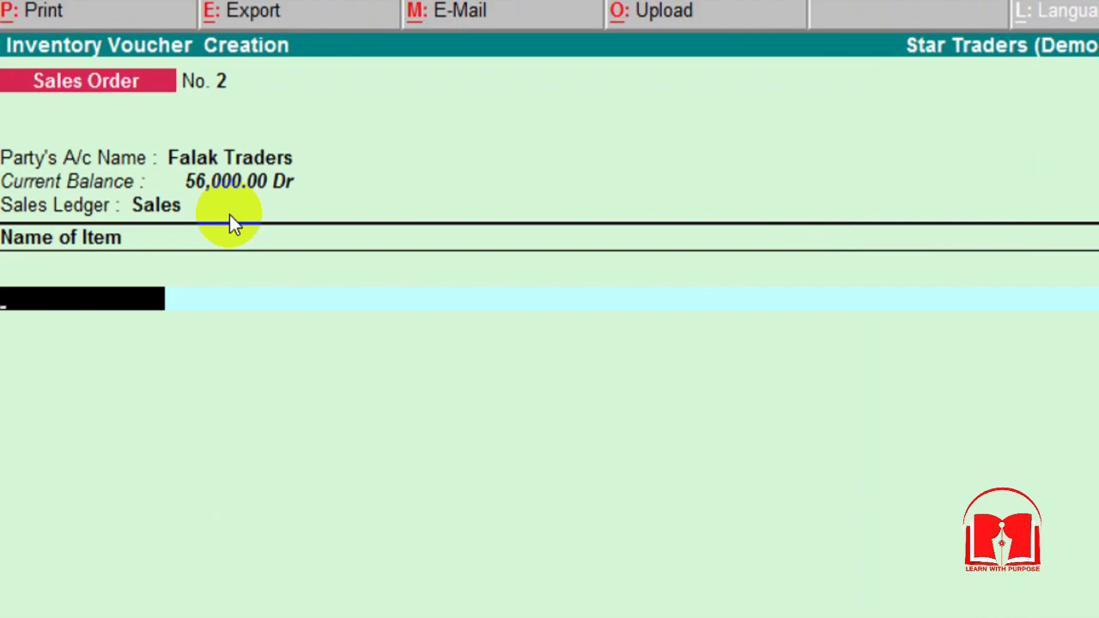
pyautogui.write('Lcd')
pyautogui.press('Return')
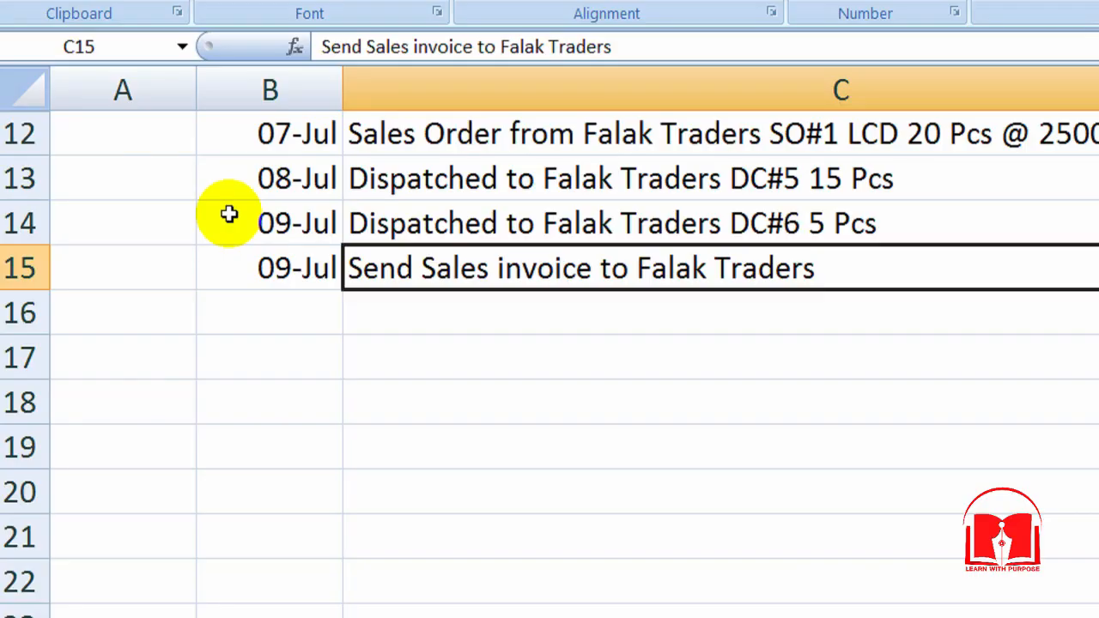
# - Check the Falak Traders sales order entry in Excel and set the LCD allocation's due date to 7-Jul-2019 in Tally
pyautogui.press('Up')
pyautogui.press('Up')
pyautogui.press('Up')
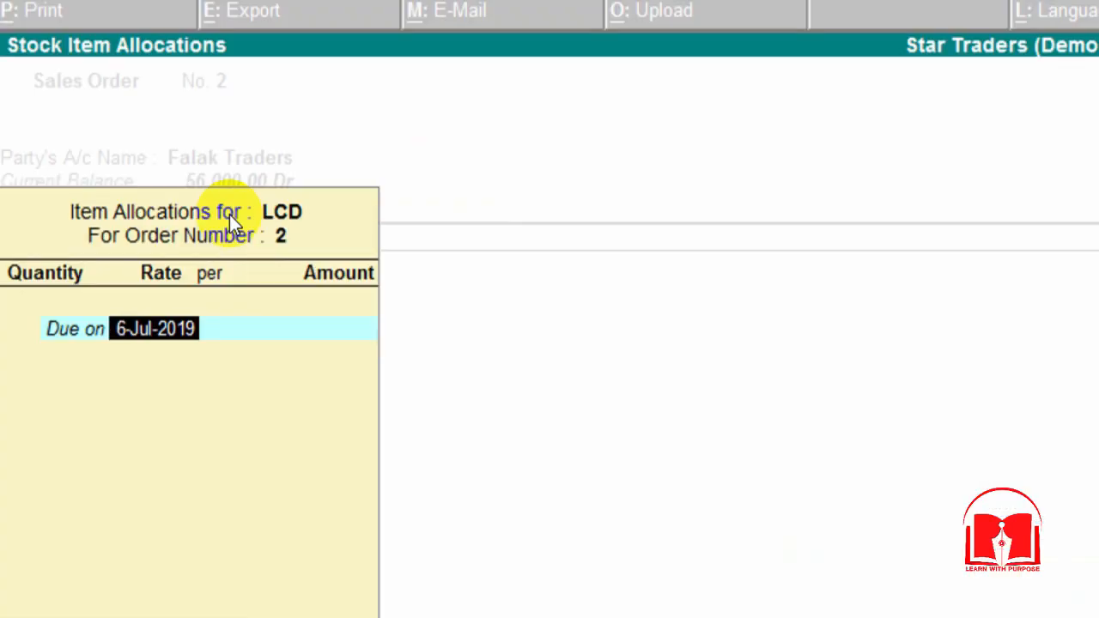
pyautogui.write('7-')
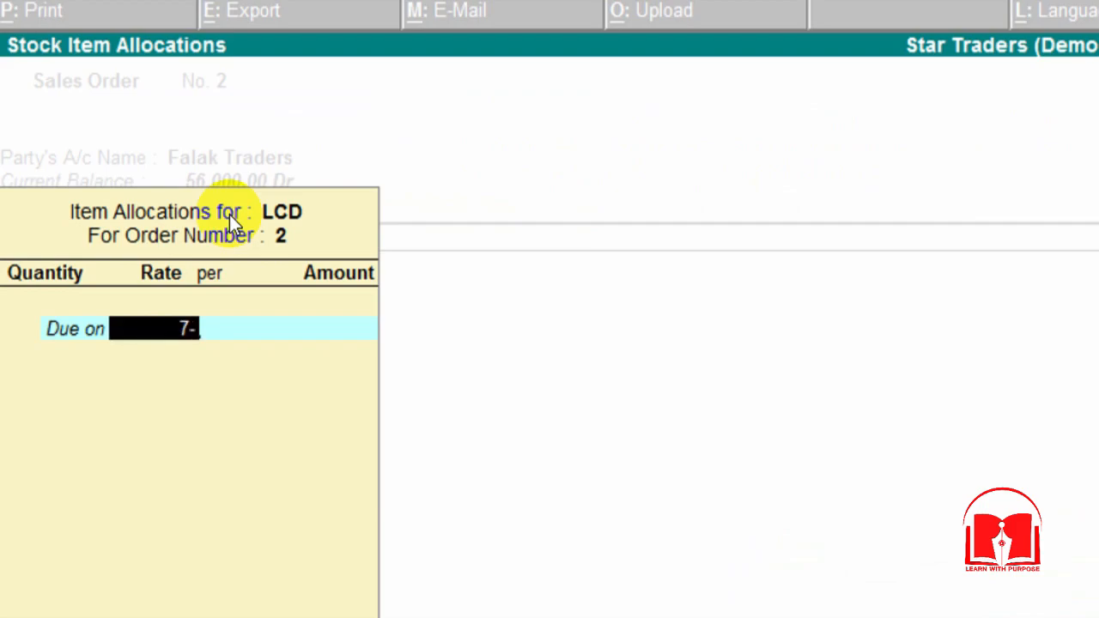
pyautogui.write('7')
pyautogui.press('Return')
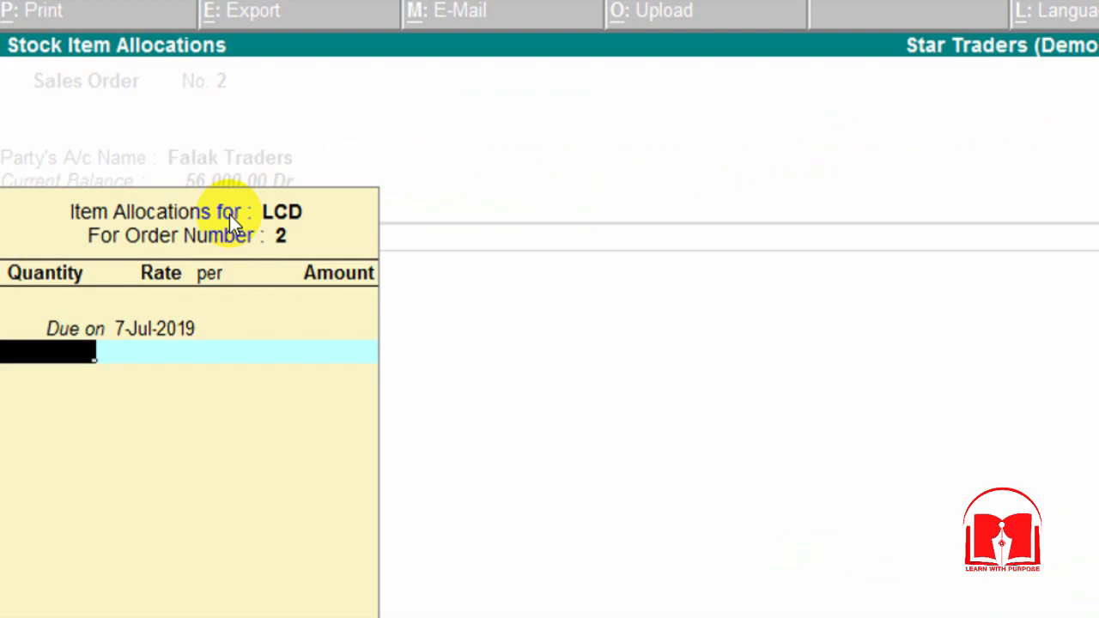
# - Recheck the order entry in Excel, then allocate 20 Pcs of LCD at a rate of 2,500 per piece in Tally
pyautogui.hotkey('alt', 'Tab')
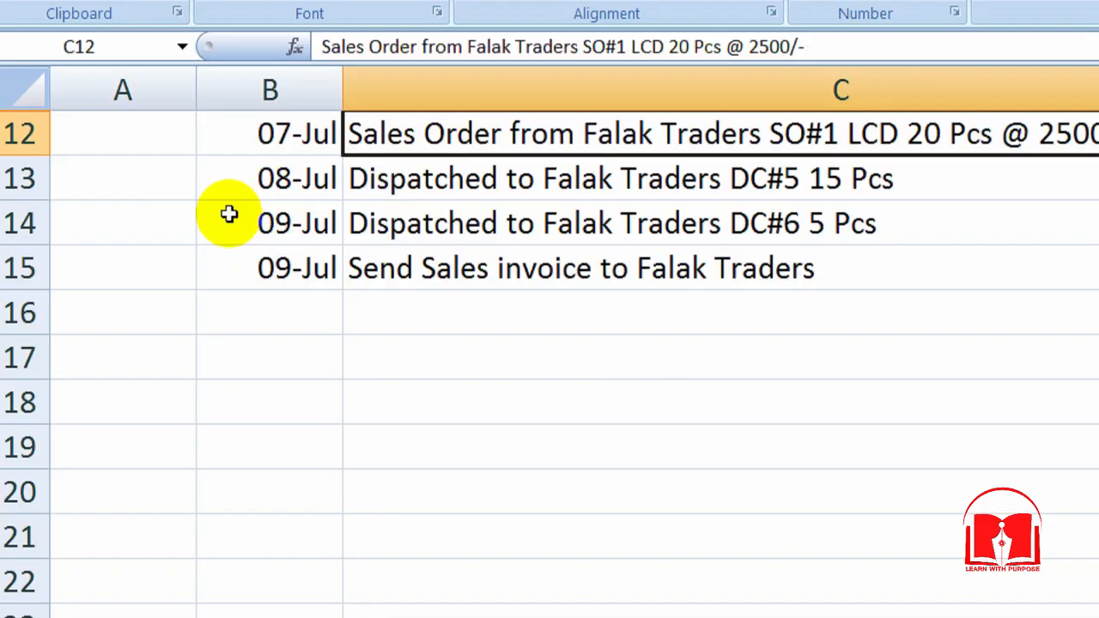
pyautogui.hotkey('alt', 'Tab')
pyautogui.write('20')
pyautogui.press('Return')
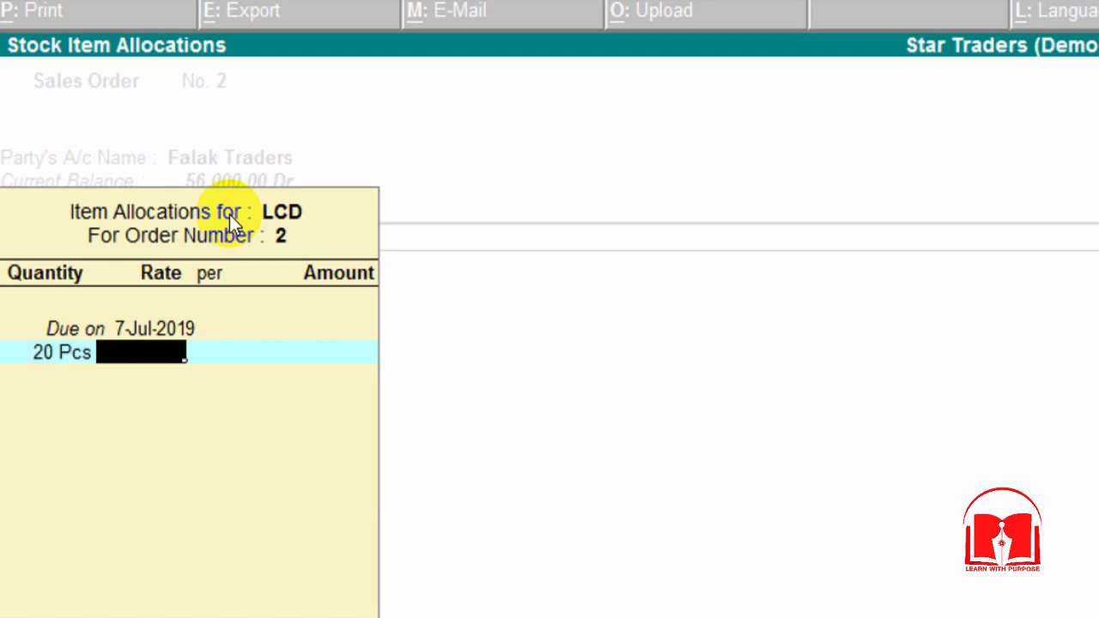
pyautogui.write('2500')
pyautogui.press('Return')
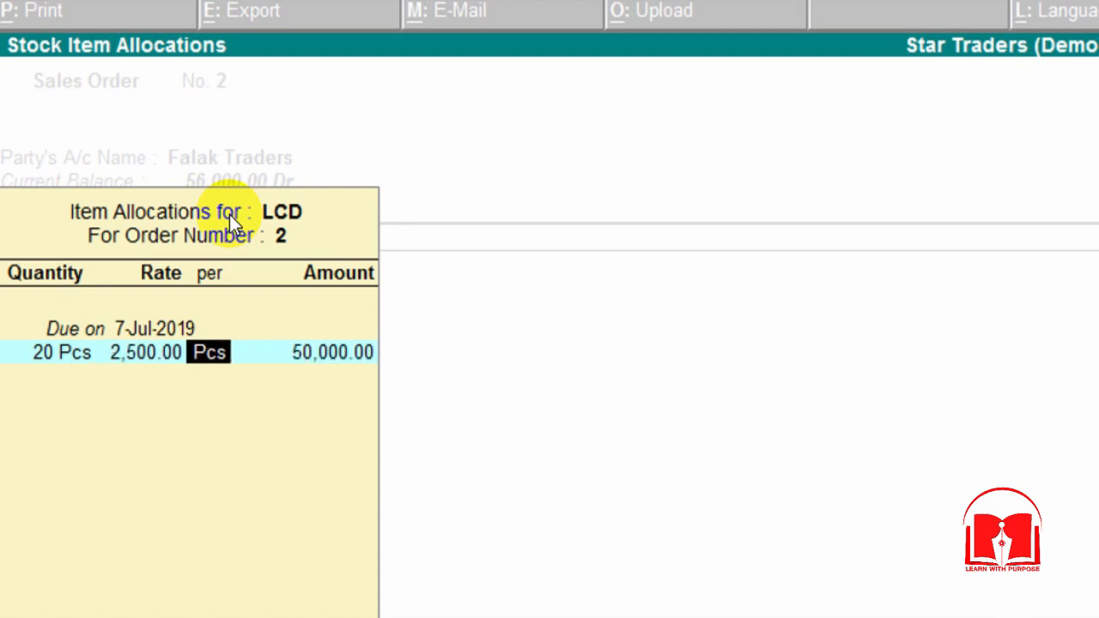
pyautogui.press('Return')
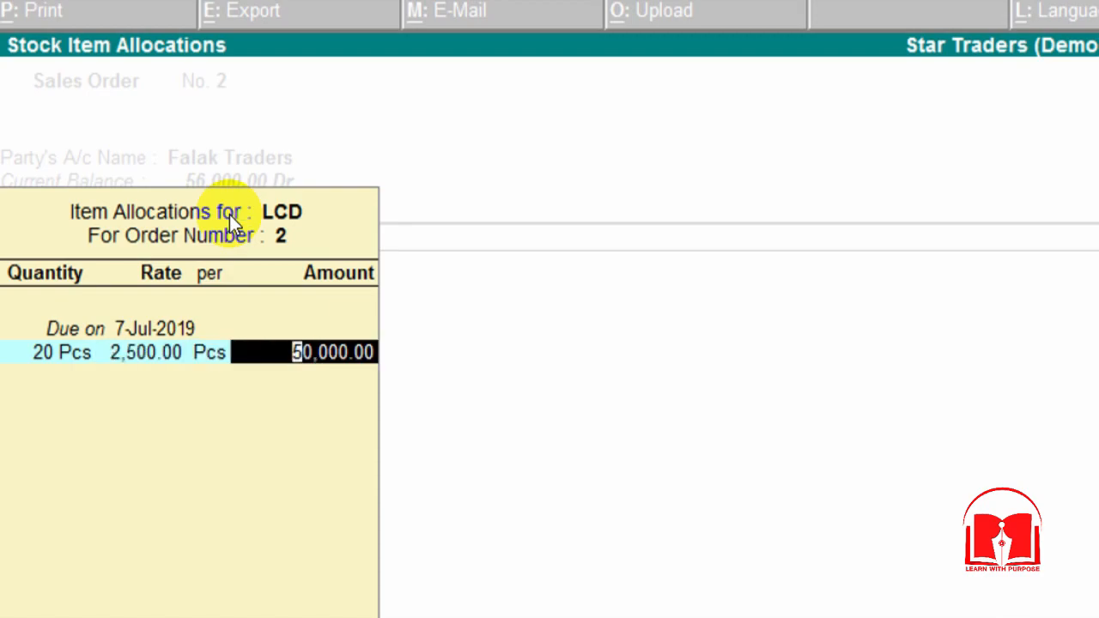
pyautogui.press('Return')
pyautogui.press('Return')
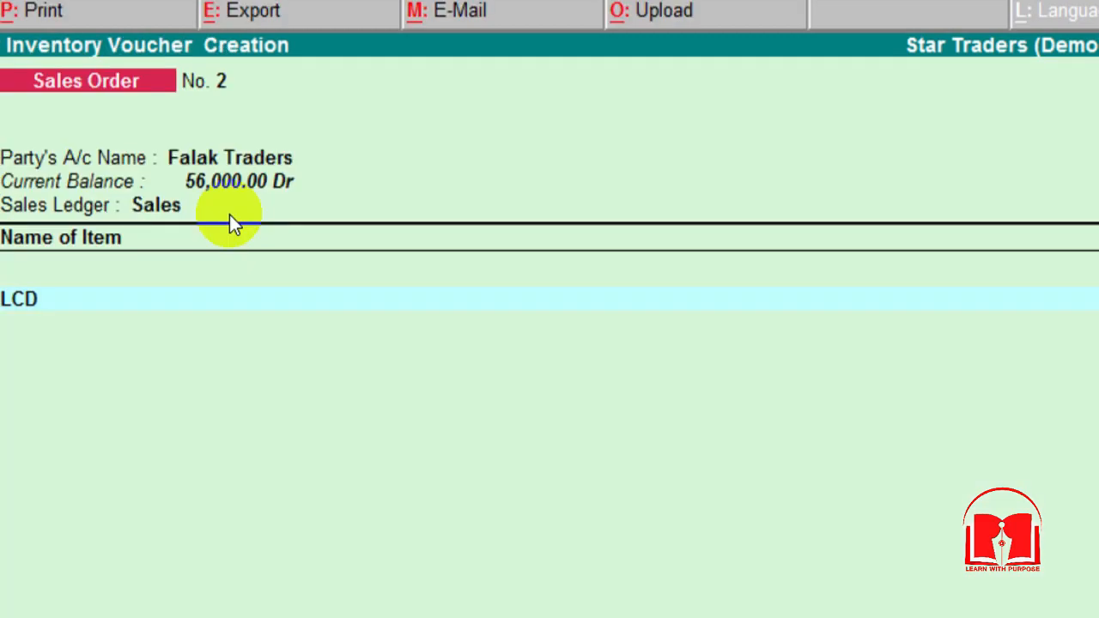
# - Finish the item list of the Falak Traders sales order, leave the narration blank and save the voucher
pyautogui.press('Return')
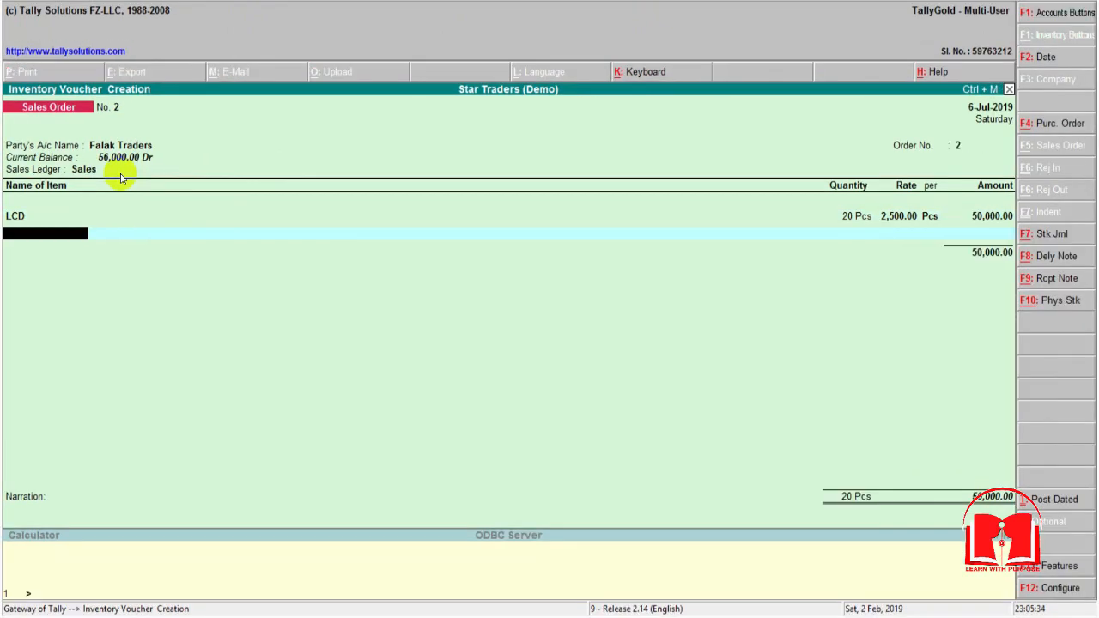
pyautogui.press('Return')
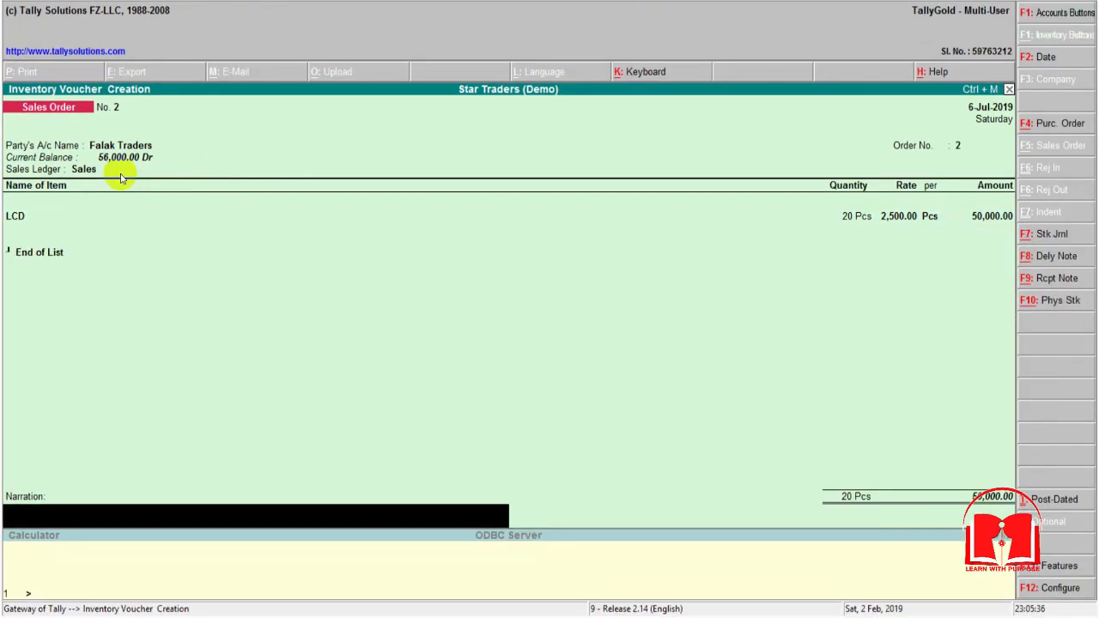
pyautogui.press('Return')
pyautogui.press('Return')
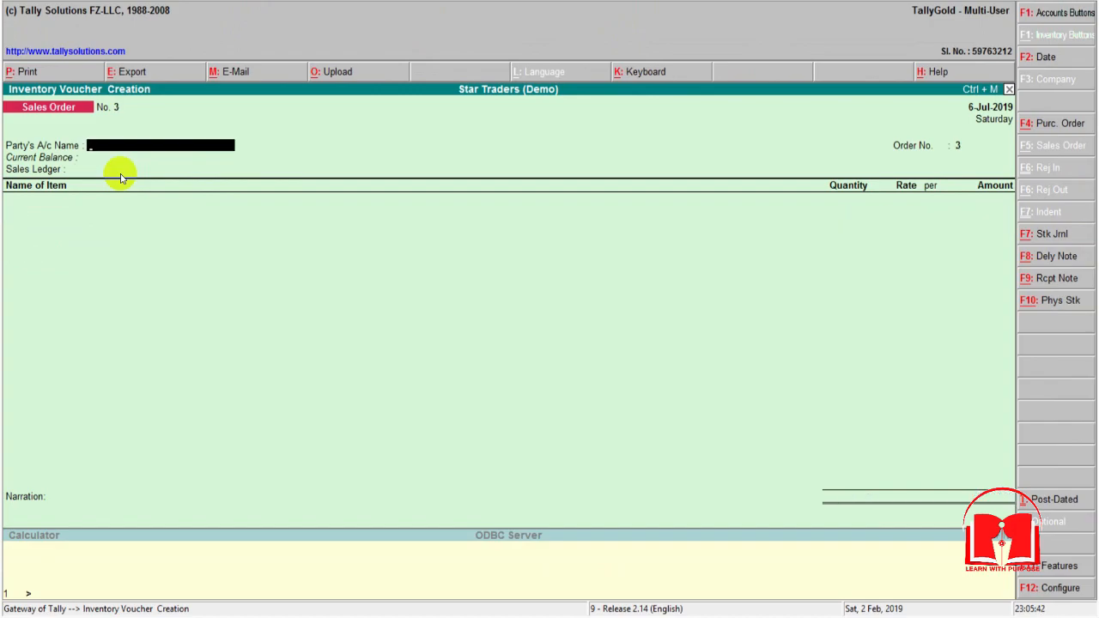
# - Check the 08-Jul Falak Traders dispatch entry in Excel, then start a Delivery Note voucher in Tally
pyautogui.hotkey('alt', 'Tab')
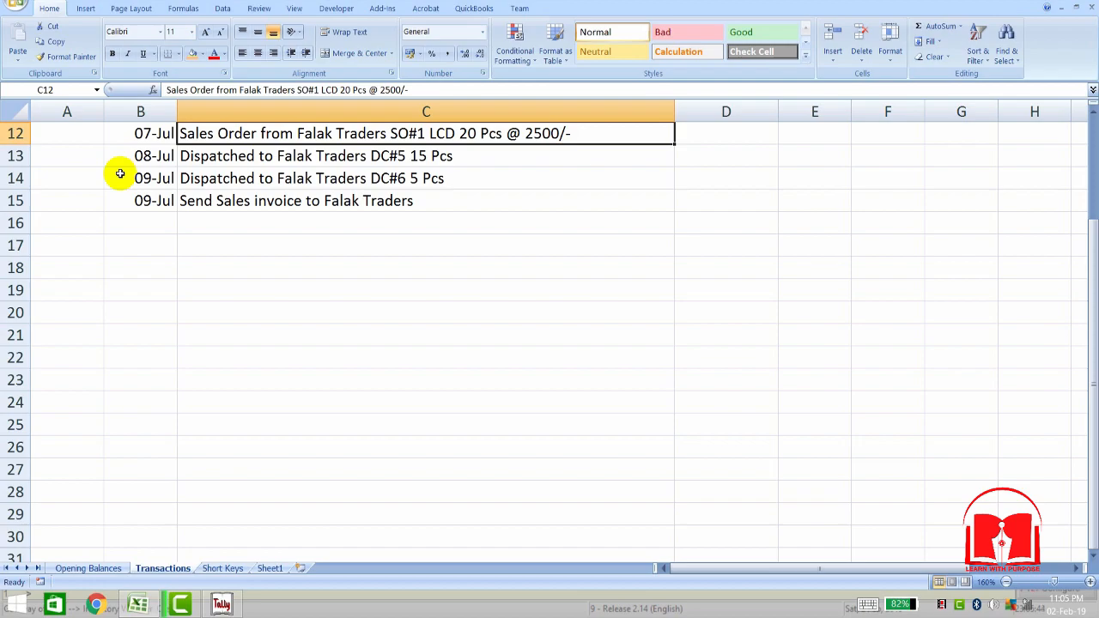
pyautogui.press('Down')
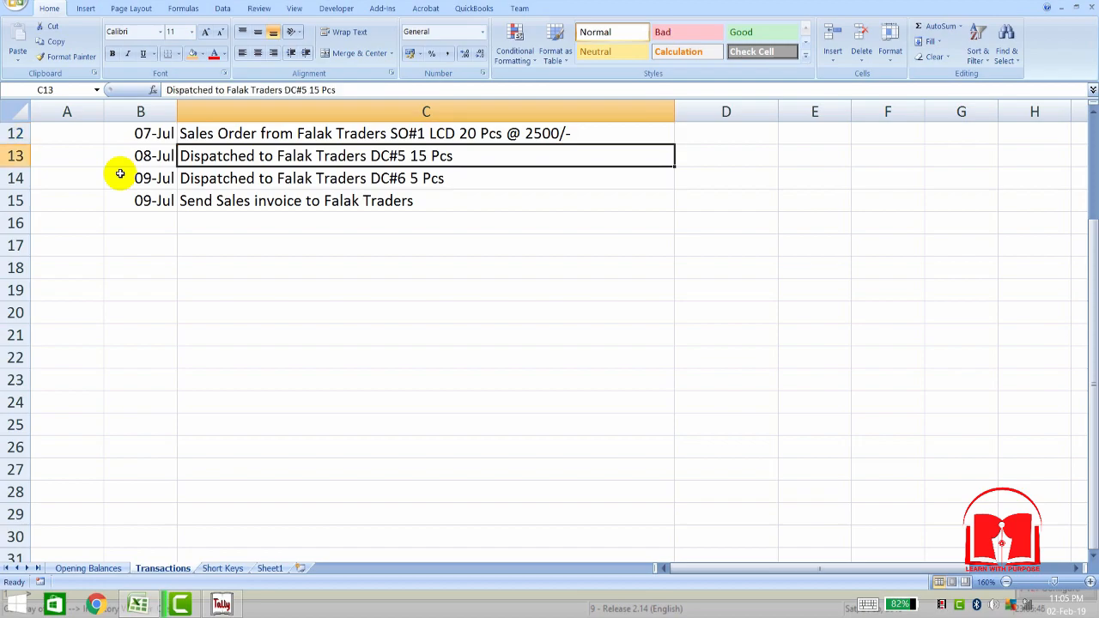
pyautogui.hotkey('alt', 'Tab')
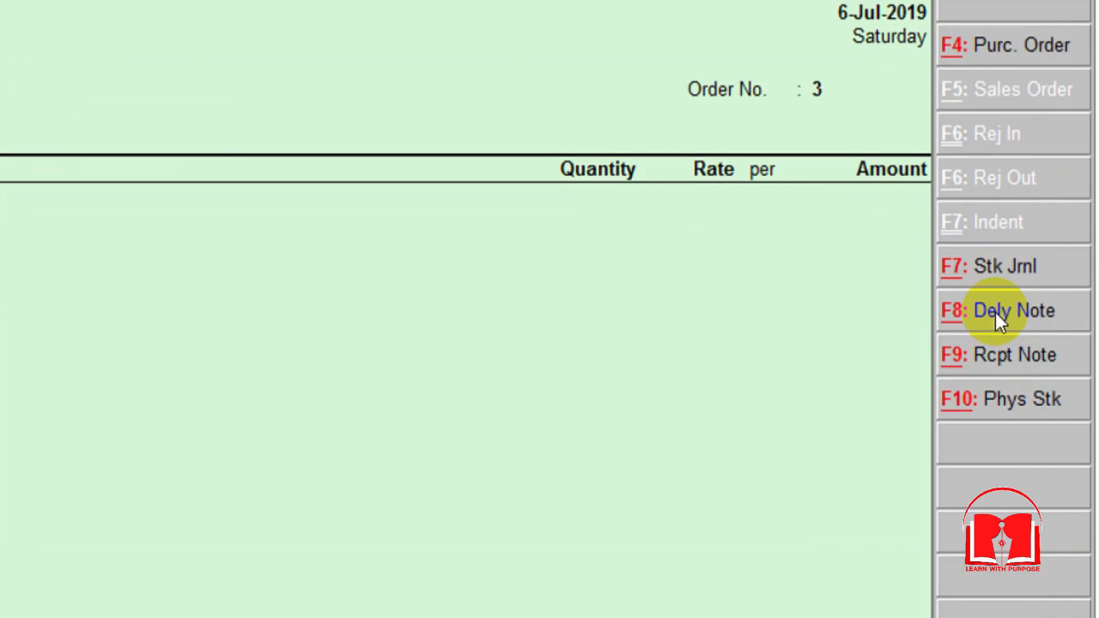
pyautogui.click(995, 313)
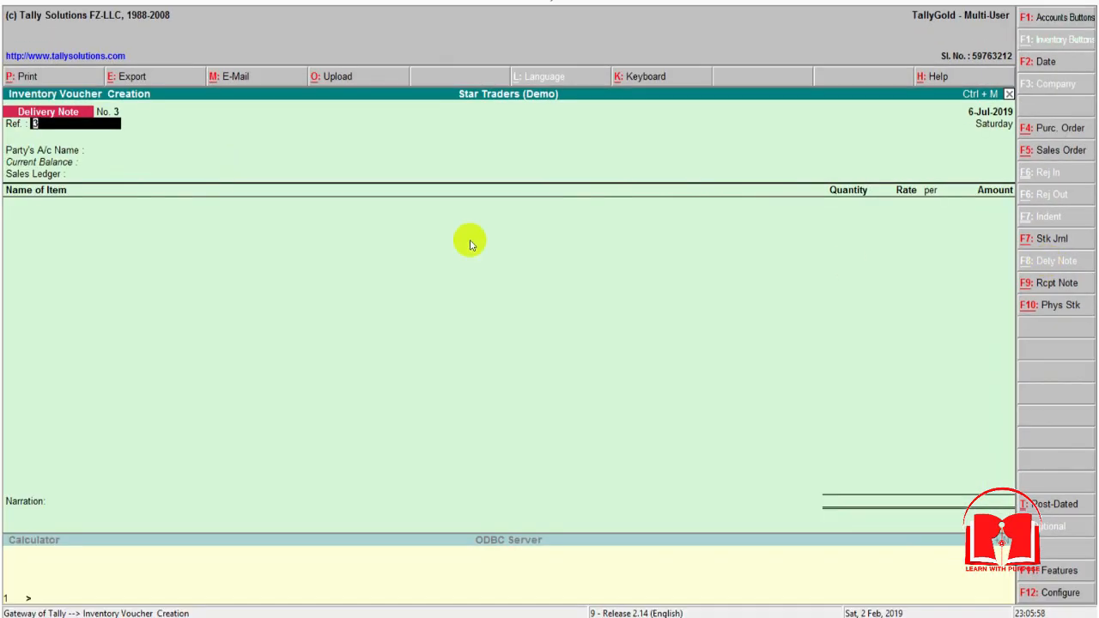
# - Recheck the dispatch's DC number in Excel and set the delivery note's reference to 5 in Tally
pyautogui.press('Return')
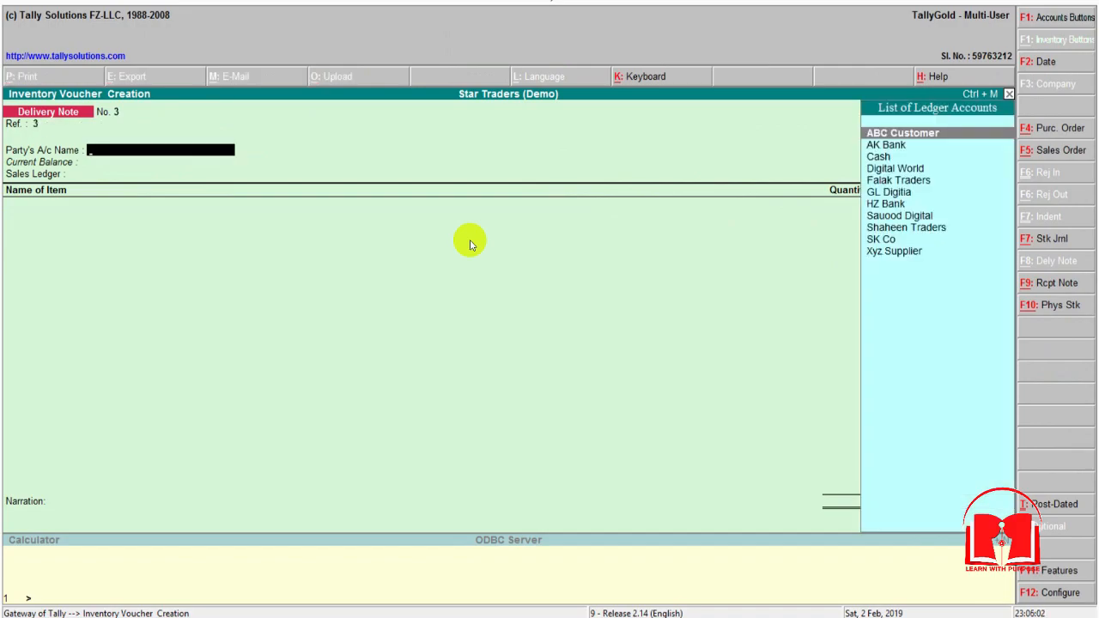
pyautogui.press('BackSpace')
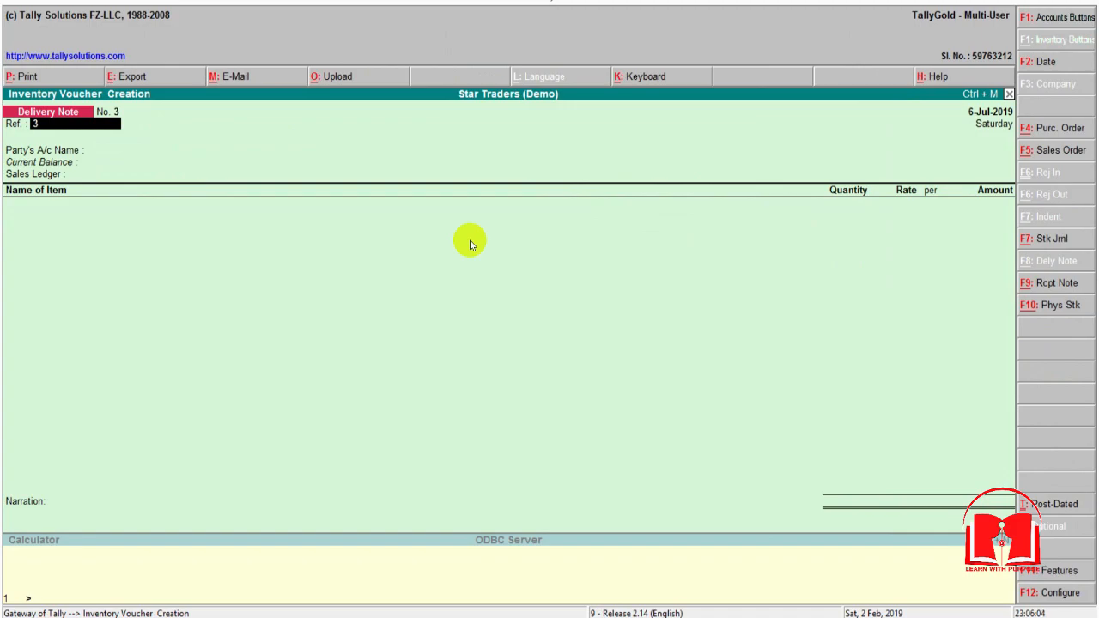
pyautogui.hotkey('alt', 'Tab')
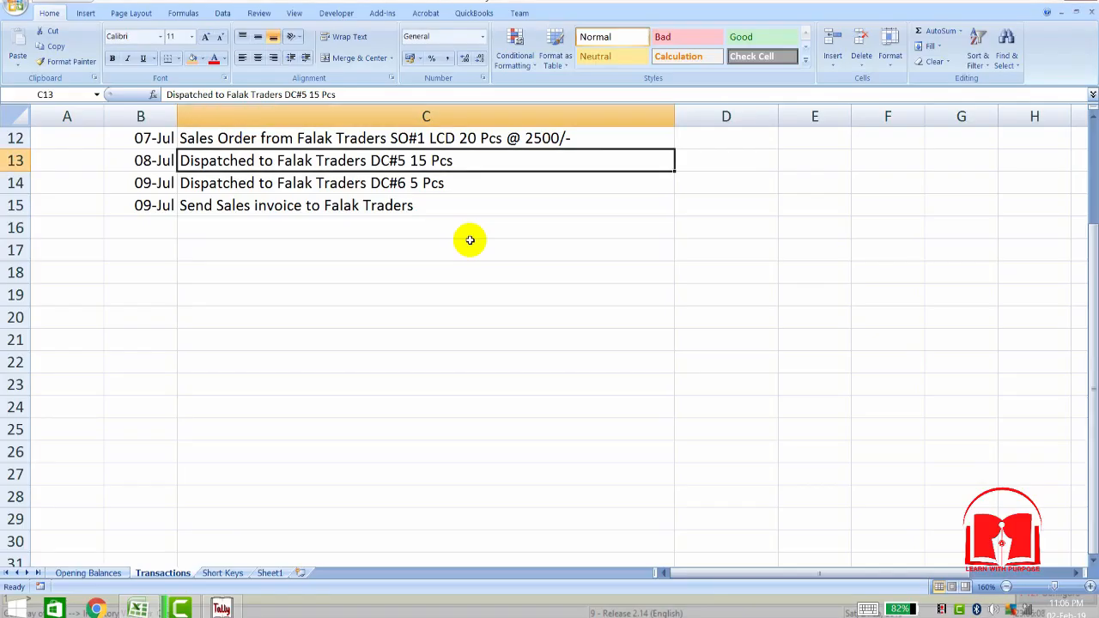
pyautogui.hotkey('alt', 'Tab')
pyautogui.write('5')
pyautogui.press('Return')
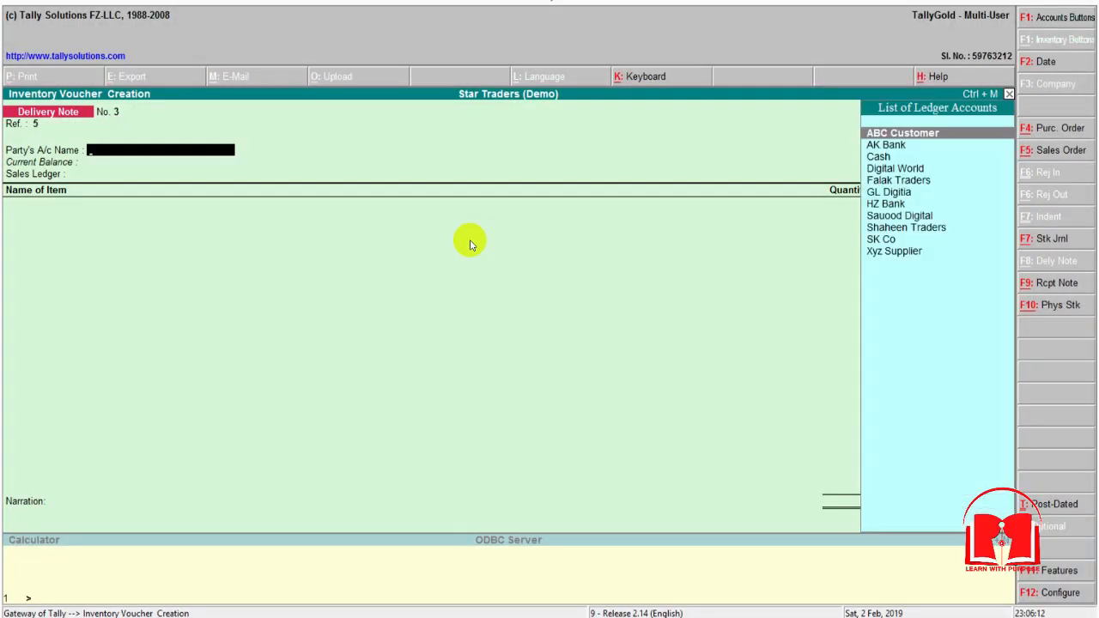
# - Choose Falak Traders as the delivery note's party and link it to order 2 dated 6-Jul-2019
pyautogui.write('Fal')
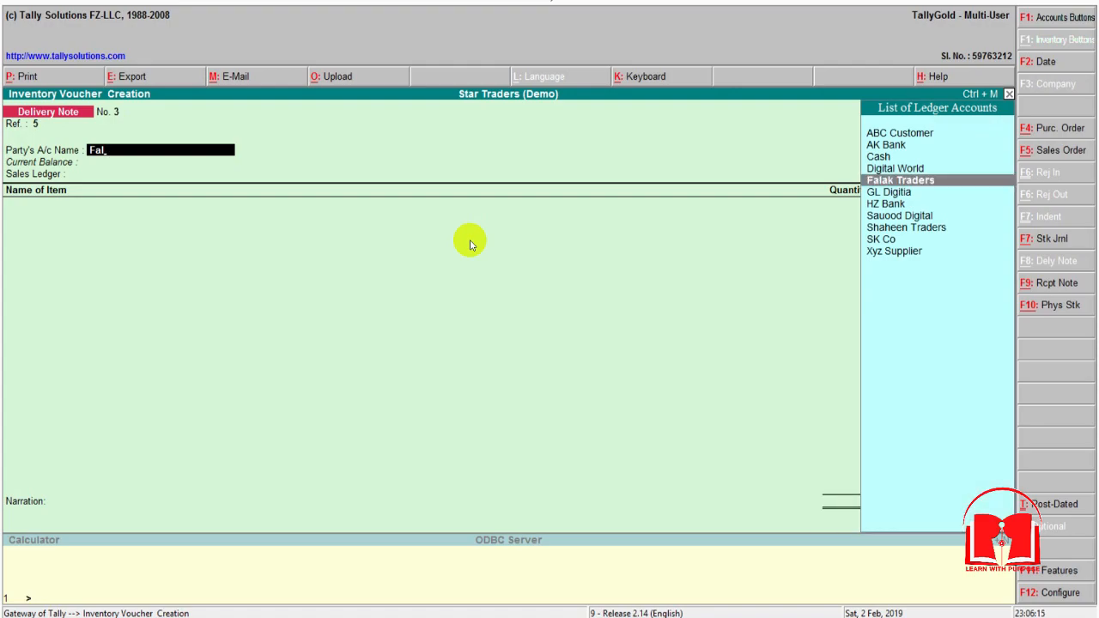
pyautogui.press('Return')
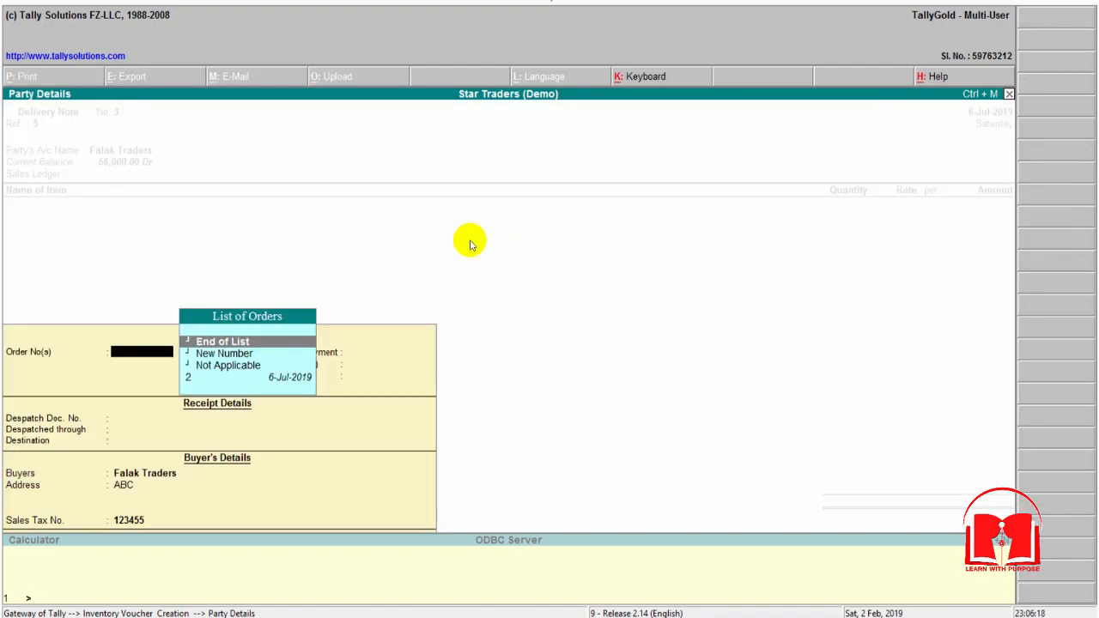
pyautogui.press('Down')
pyautogui.press('Down')
pyautogui.press('Down')
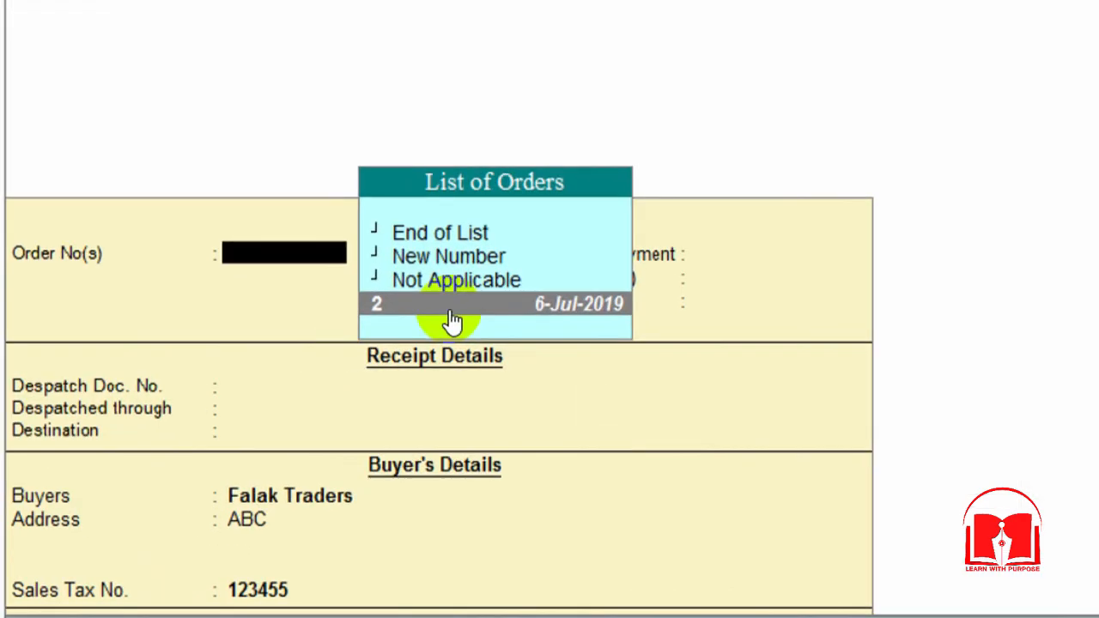
pyautogui.press('Return')
pyautogui.press('Return')
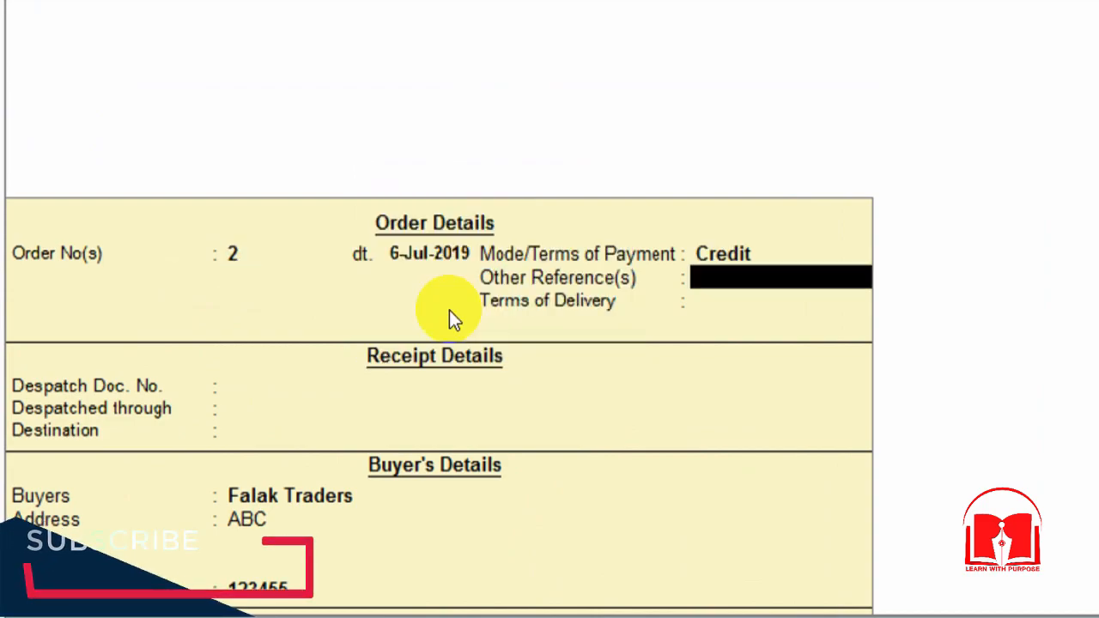
# - Leave the remaining order and receipt details blank and accept the buyer's details
pyautogui.press('Return')
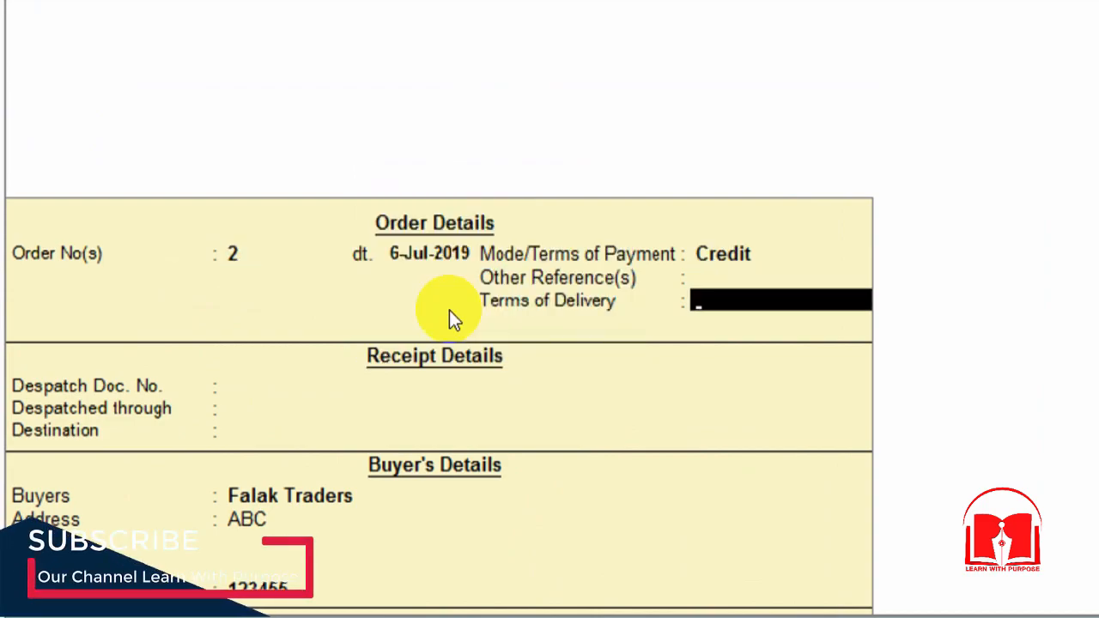
pyautogui.press('Return')
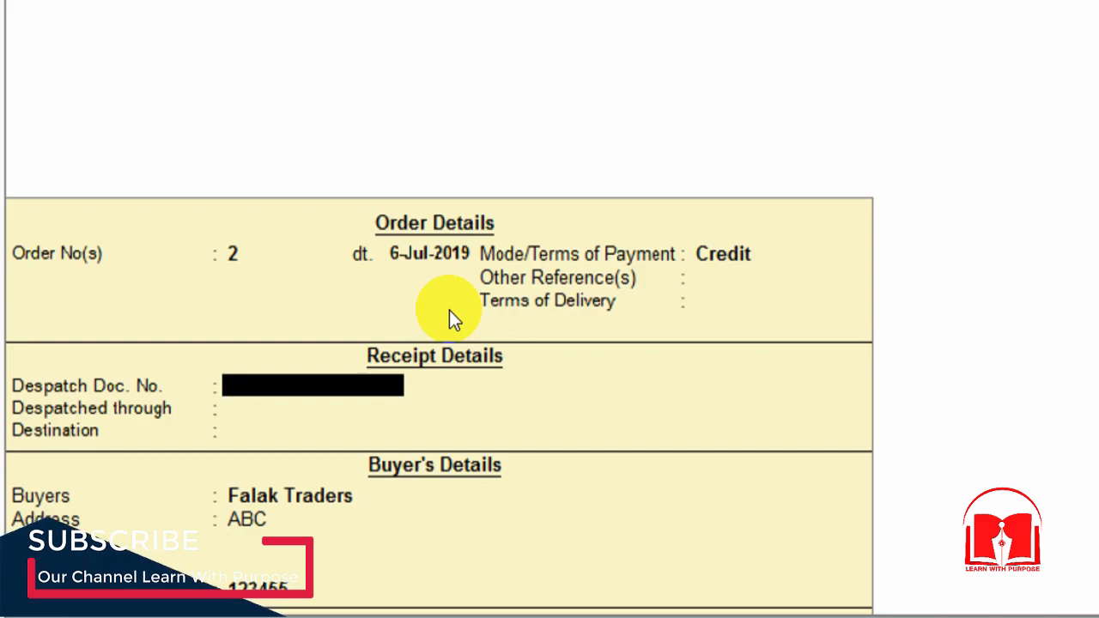
pyautogui.press('Return')
pyautogui.press('Return')
pyautogui.press('Return')
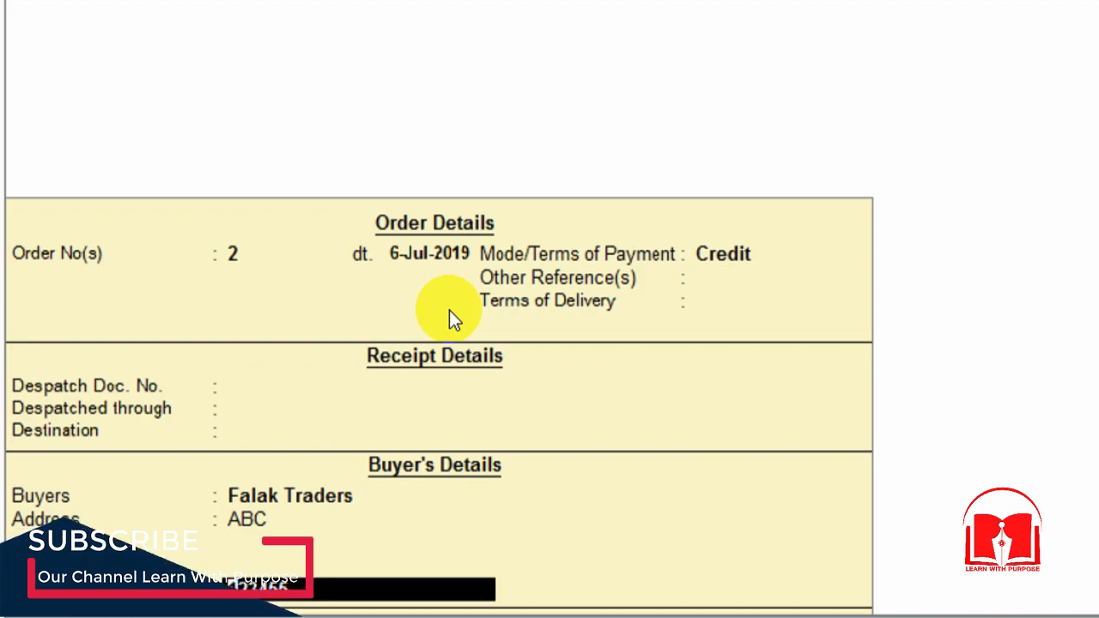
pyautogui.press('Return')
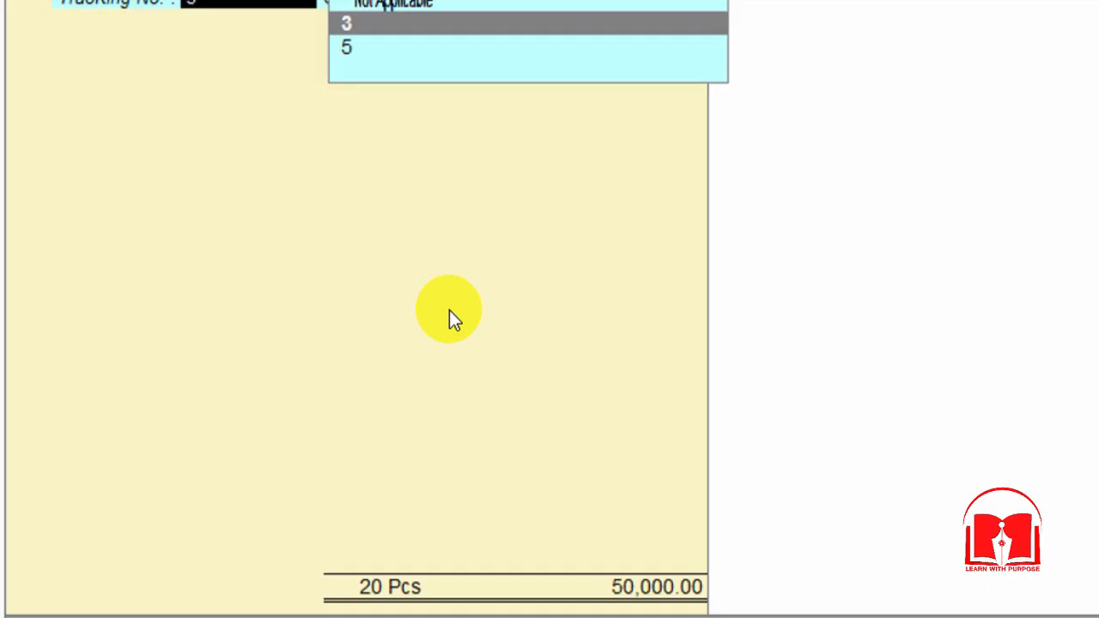
# - Assign tracking number 5 and order number 2 to the LCD allocation
pyautogui.press('Down')
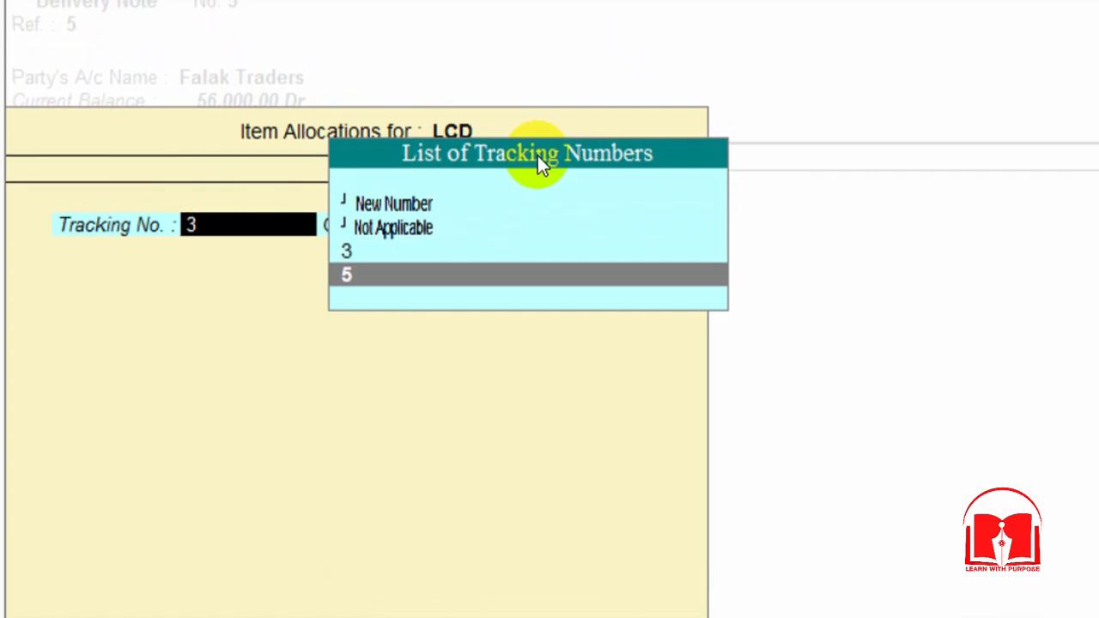
pyautogui.press('Return')
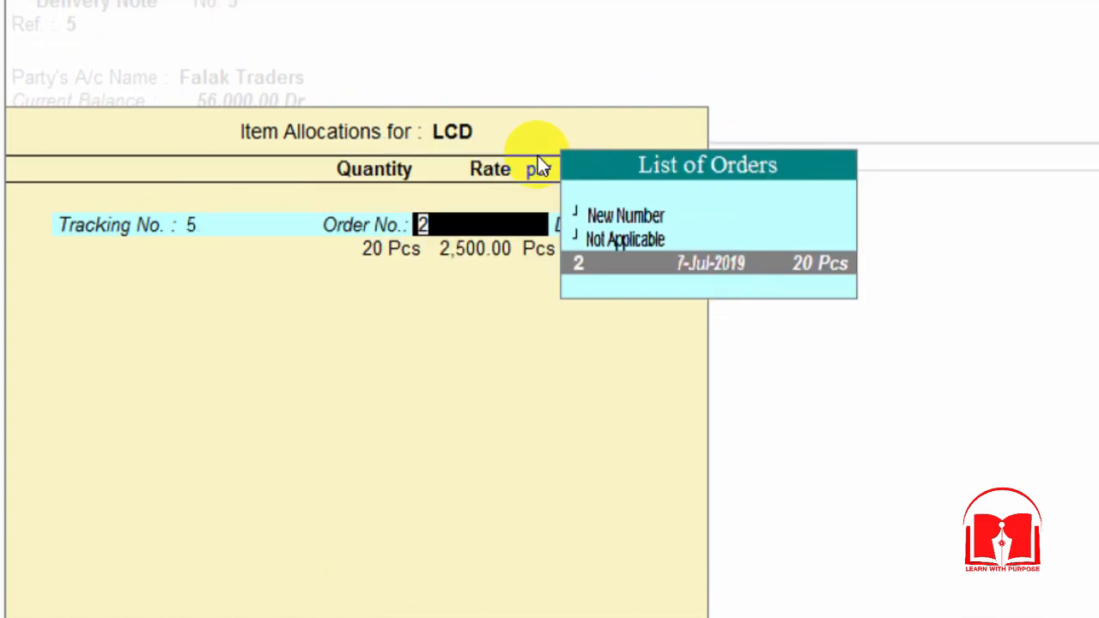
pyautogui.press('Return')
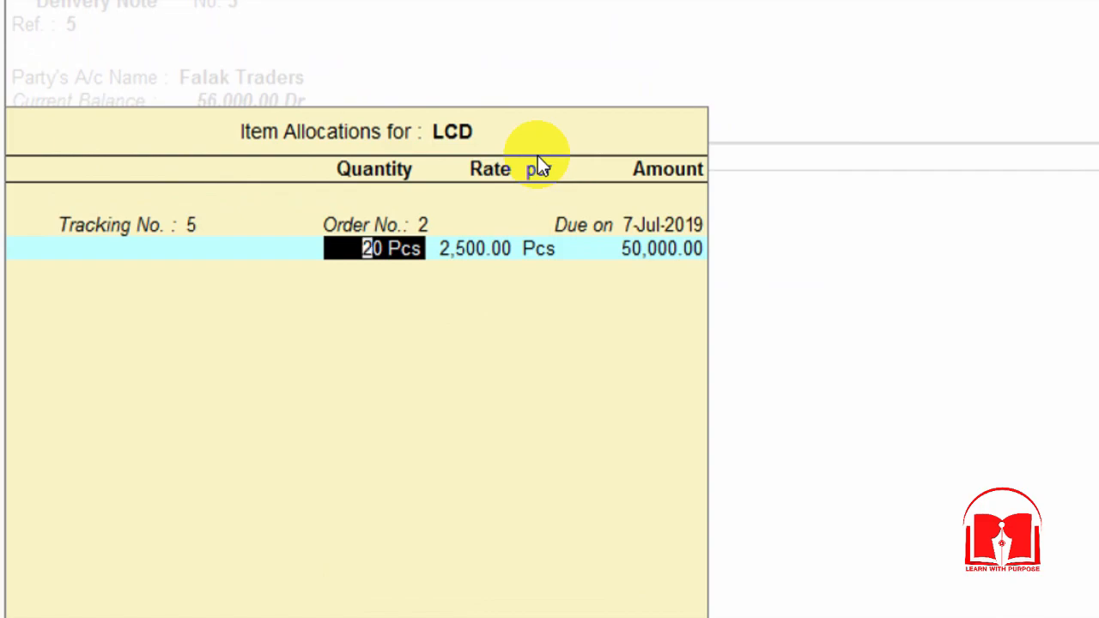
# - Check the dispatched quantity in Excel, then allocate 15 Pcs of LCD at the 2,500 rate in Tally
pyautogui.hotkey('alt', 'Tab')
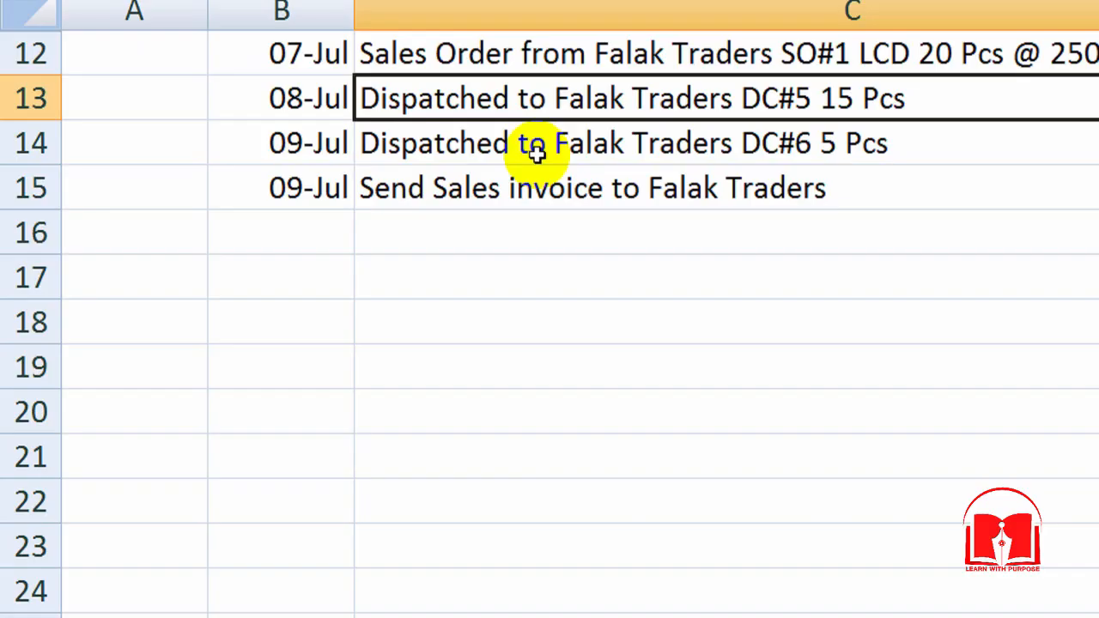
pyautogui.hotkey('alt', 'Tab')
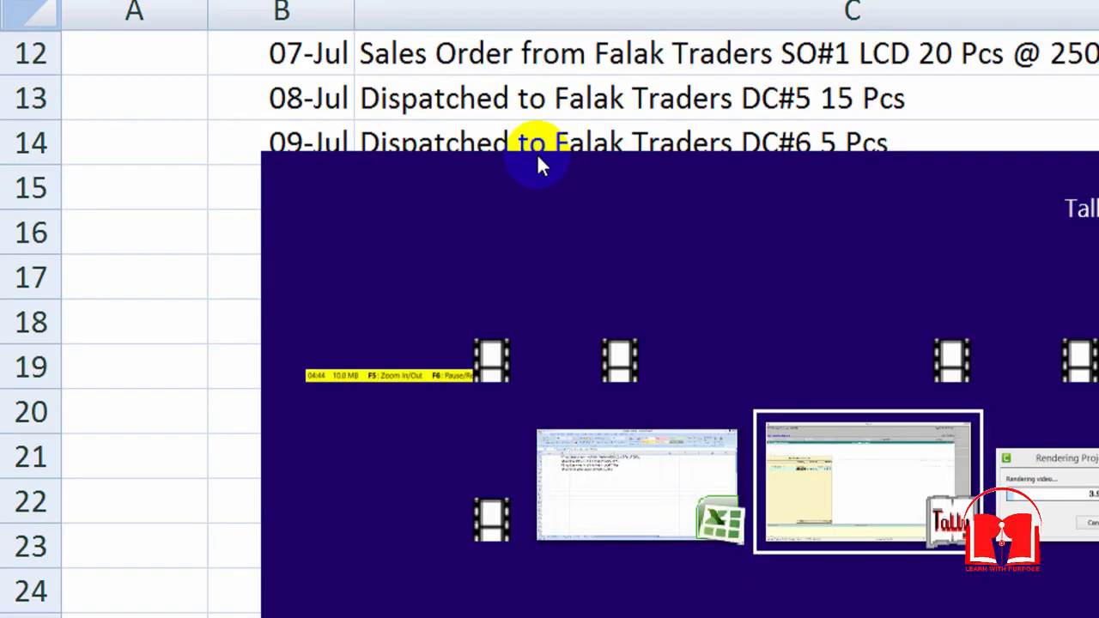
pyautogui.write('15')
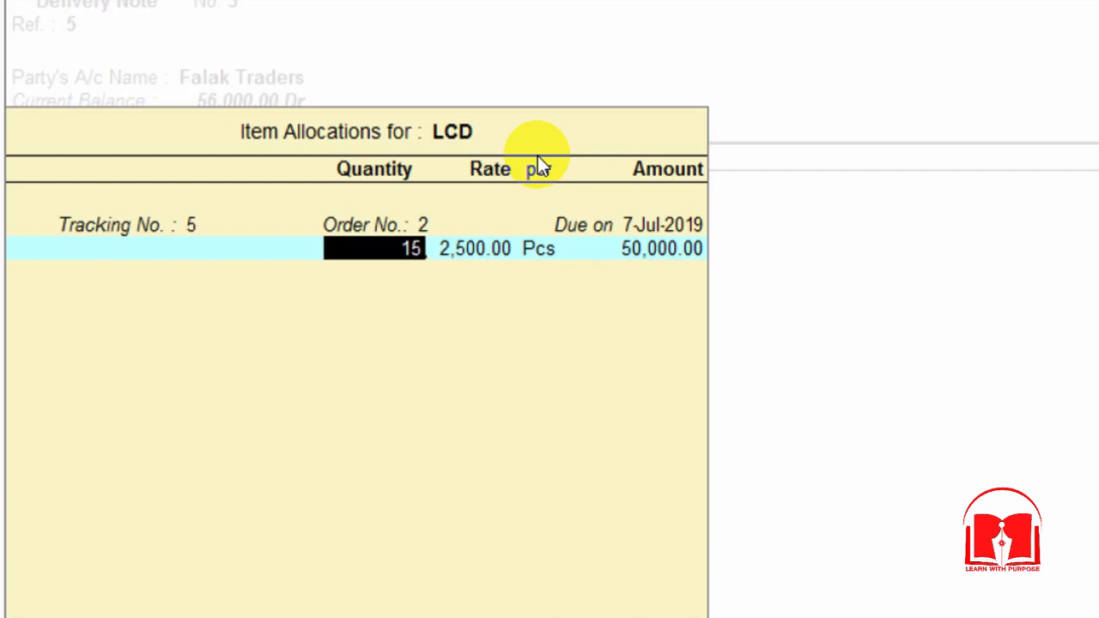
pyautogui.press('Return')
pyautogui.press('Return')
pyautogui.press('Return')
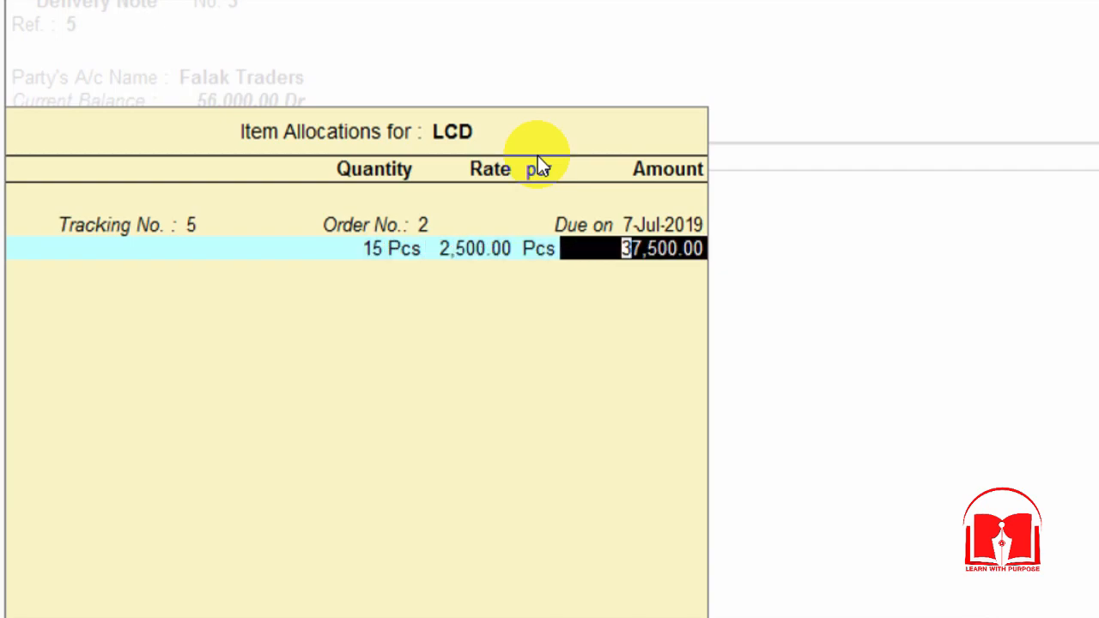
pyautogui.press('Return')
pyautogui.press('Return')
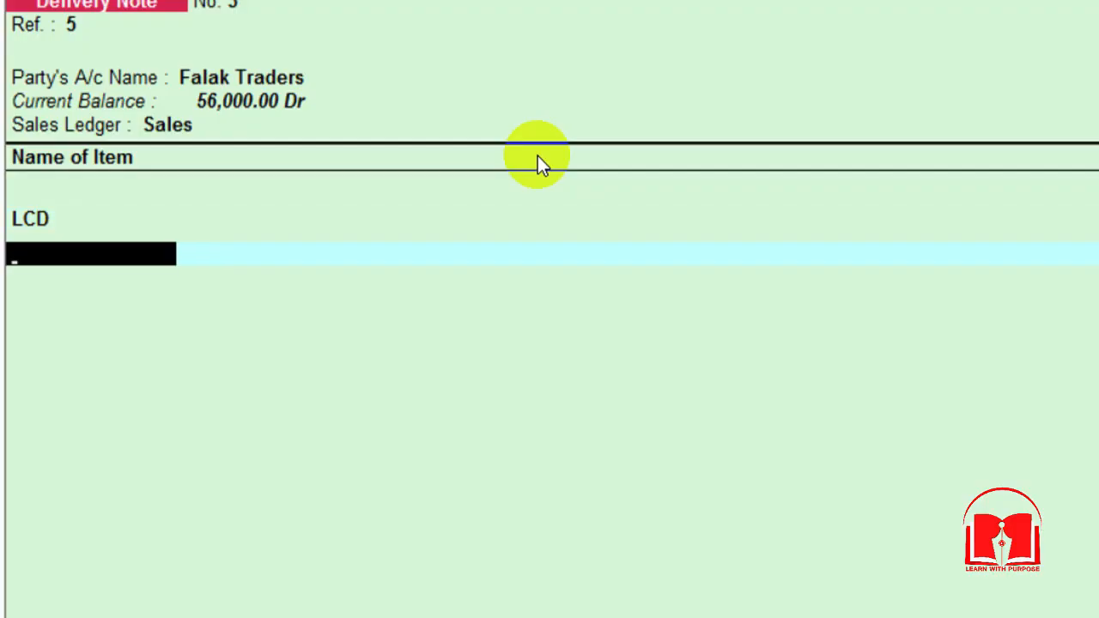
# - Check the dispatch date in Excel, then set the delivery note's voucher date to 8-7 in Tally and save the voucher
pyautogui.hotkey('alt', 'Tab')
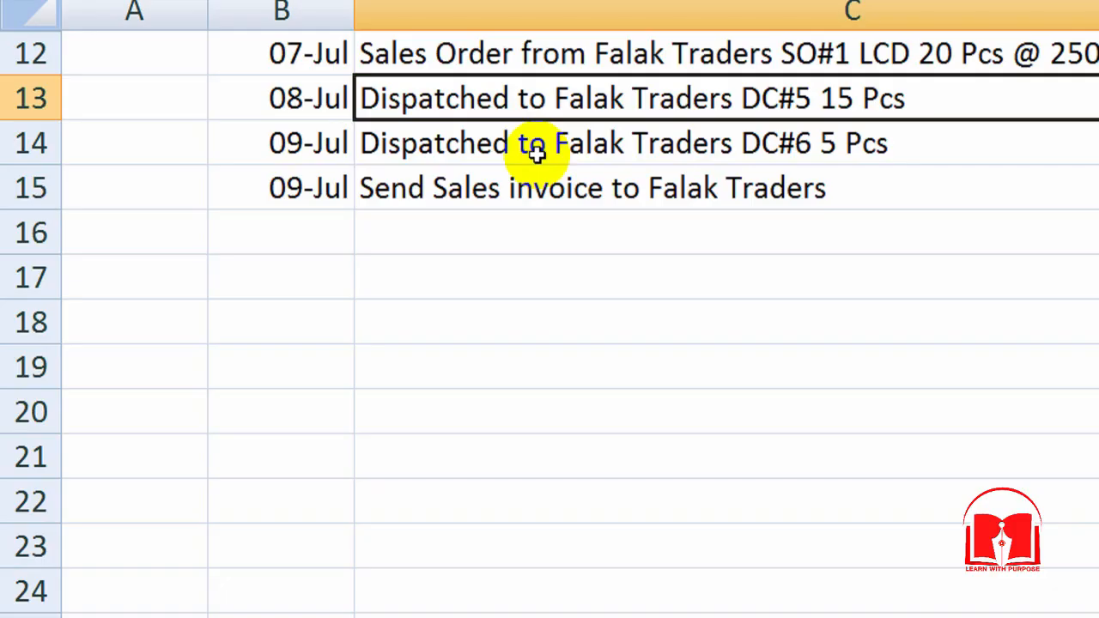
pyautogui.hotkey('alt', 'Tab')
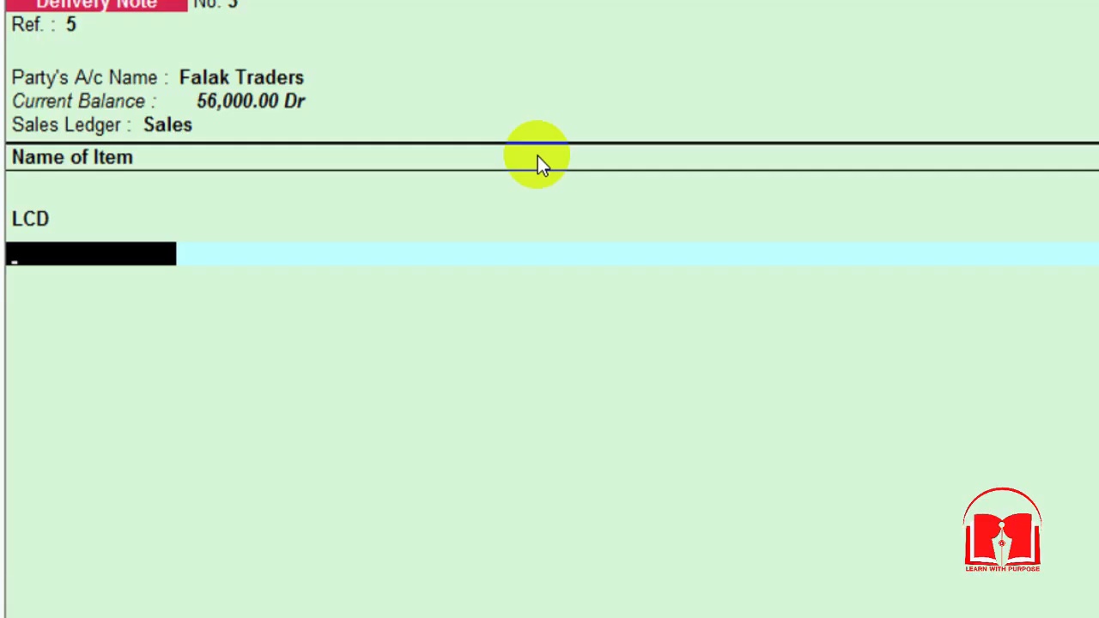
pyautogui.press('F2')
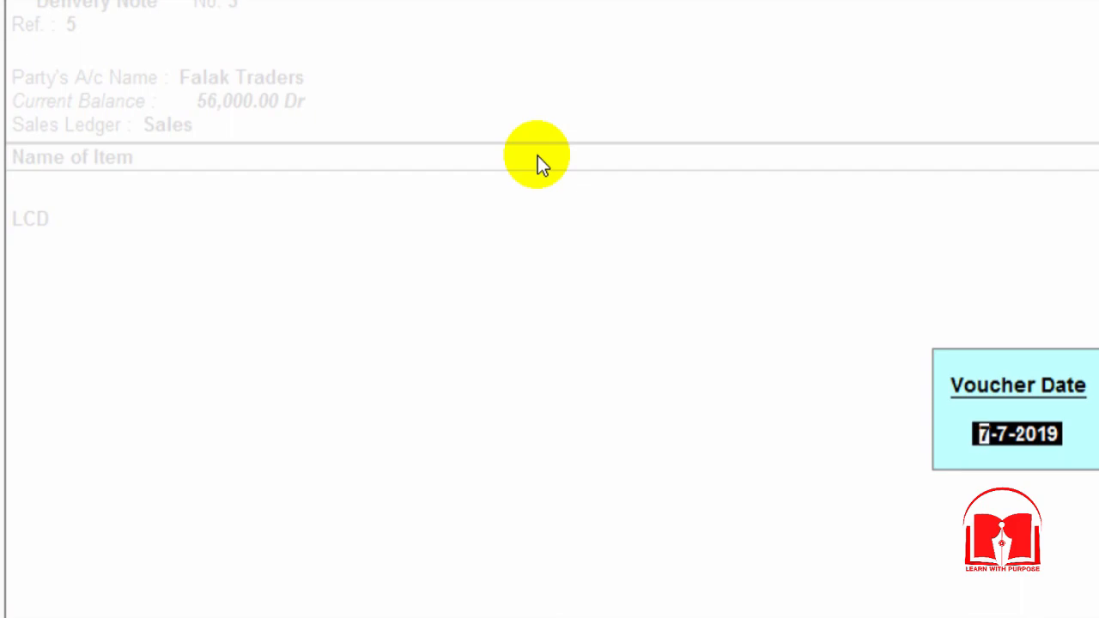
pyautogui.write('8-8')
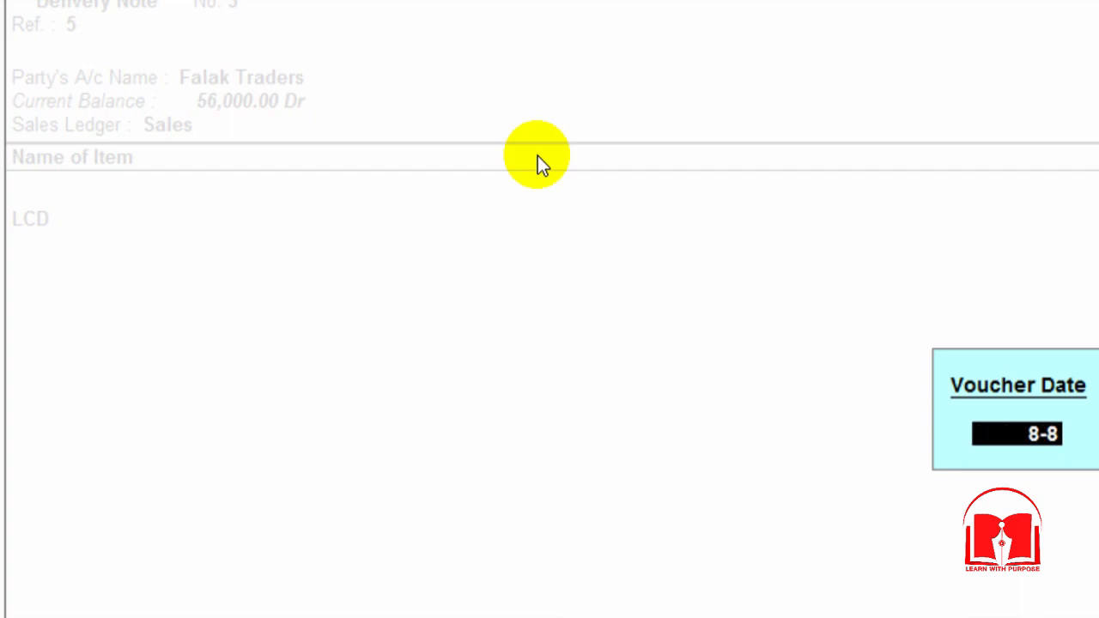
pyautogui.press('BackSpace')
pyautogui.write('7')
pyautogui.press('Return')
pyautogui.press('Return')
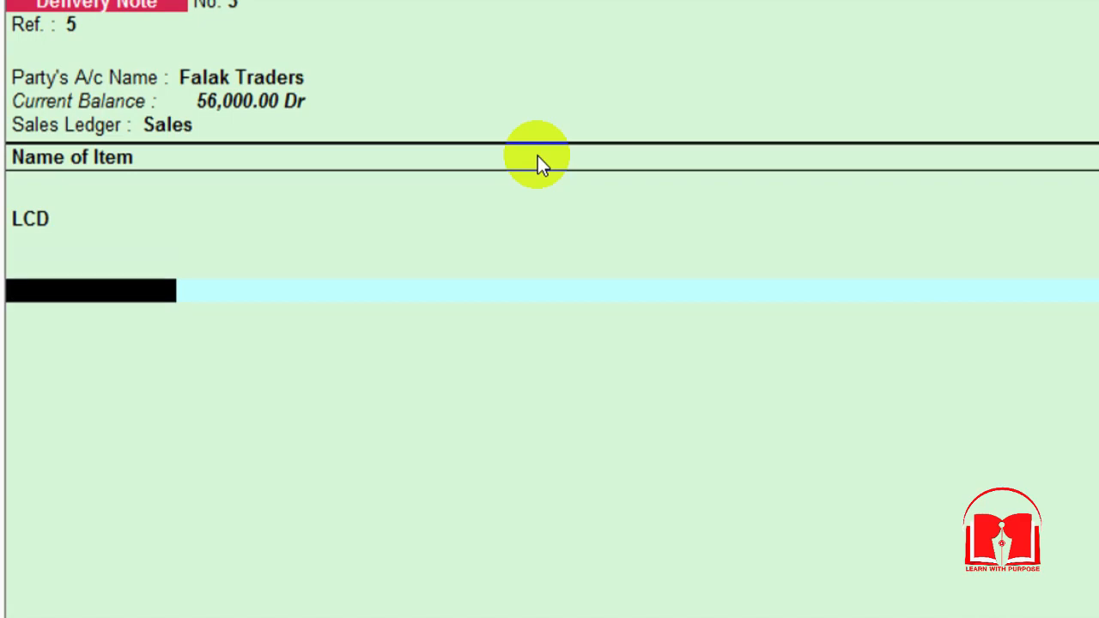
pyautogui.press('Return')
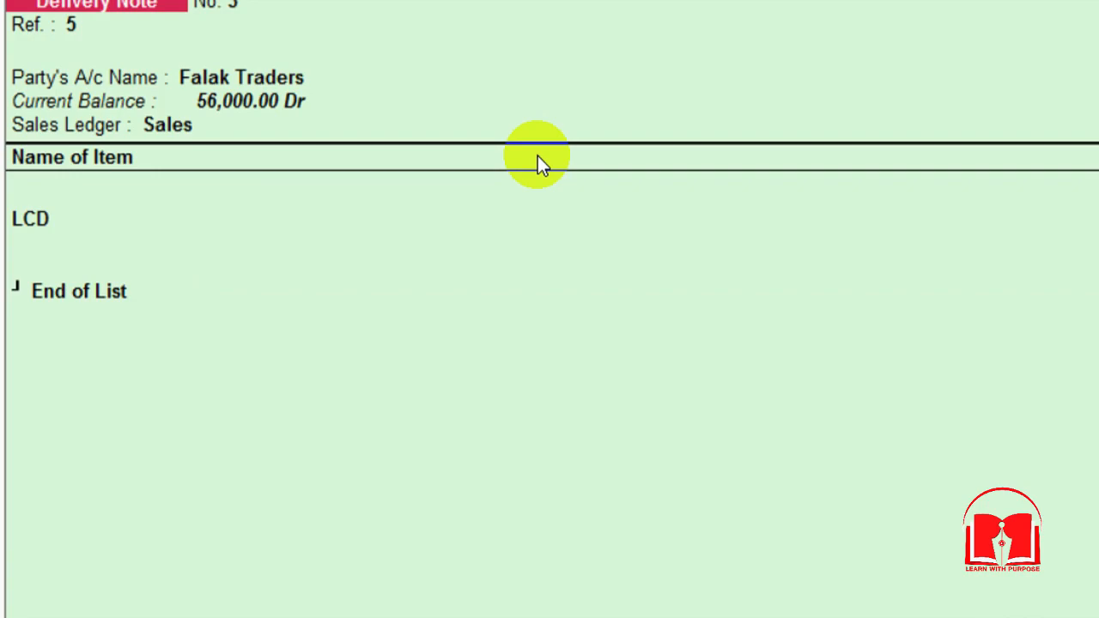
pyautogui.press('Return')
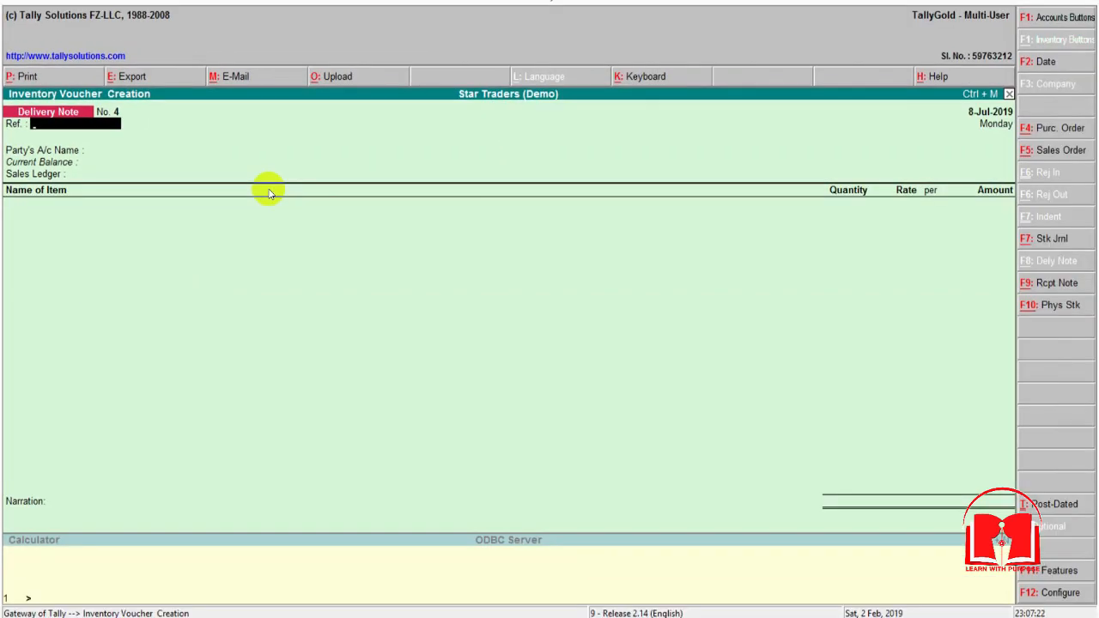
# - Check the second Falak Traders dispatch in Excel, then set the delivery note's voucher date to 9 in Tally
pyautogui.hotkey('alt', 'Tab')
pyautogui.click(267, 186)
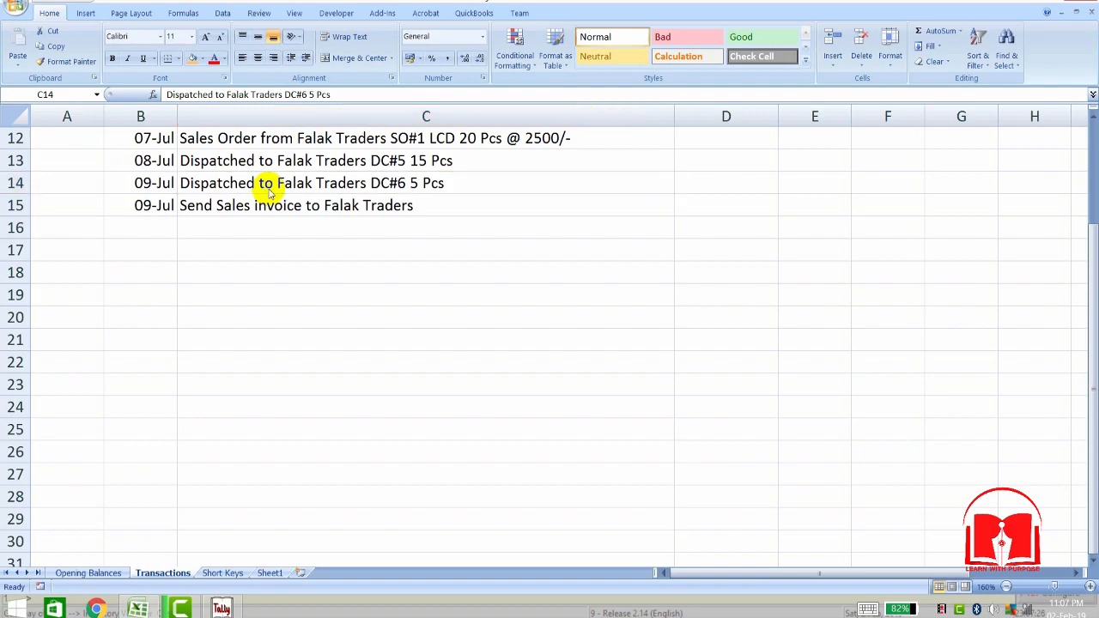
pyautogui.hotkey('alt', 'Tab')
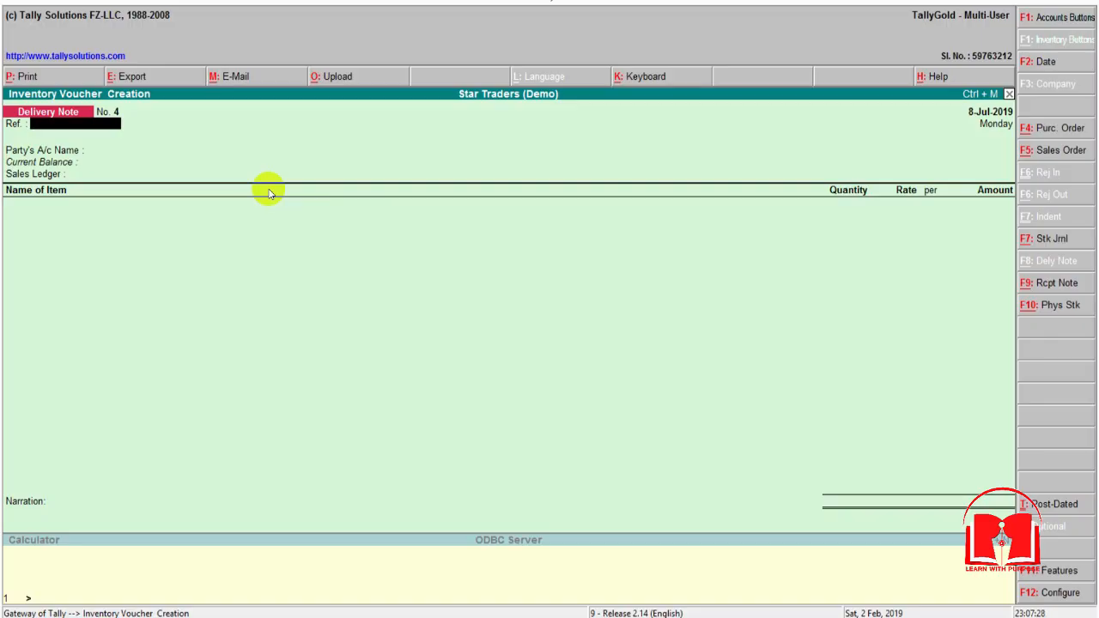
pyautogui.press('F2')
pyautogui.write('9')
pyautogui.press('Return')
# - Check the DC number of the 5 Pcs dispatch in Excel, then enter 6 as the delivery note's reference in Tally
pyautogui.hotkey('alt', 'Tab')
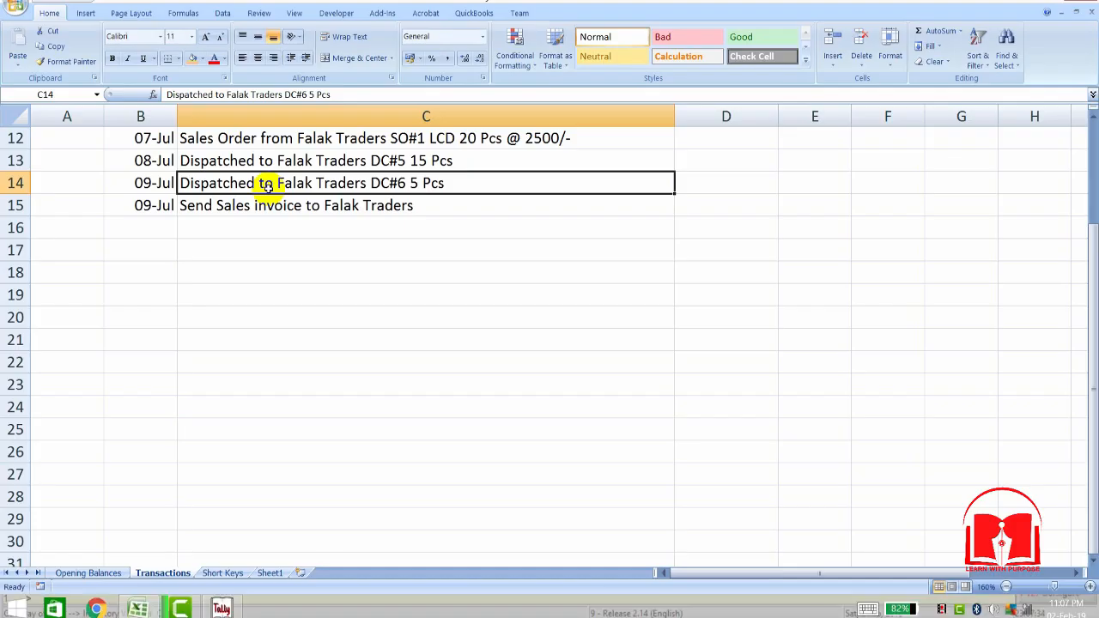
pyautogui.hotkey('alt', 'Tab')
pyautogui.write('6')
pyautogui.press('Return')
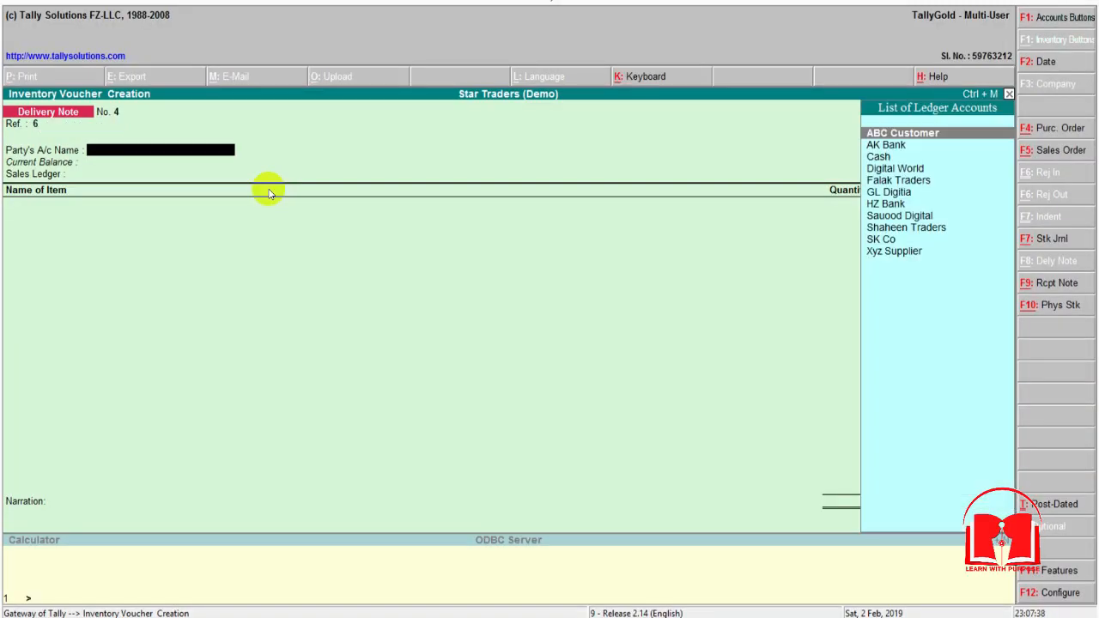
# - Choose Falak Traders as the party, link the delivery note to order number 2 and end the order list
pyautogui.write('Fa')
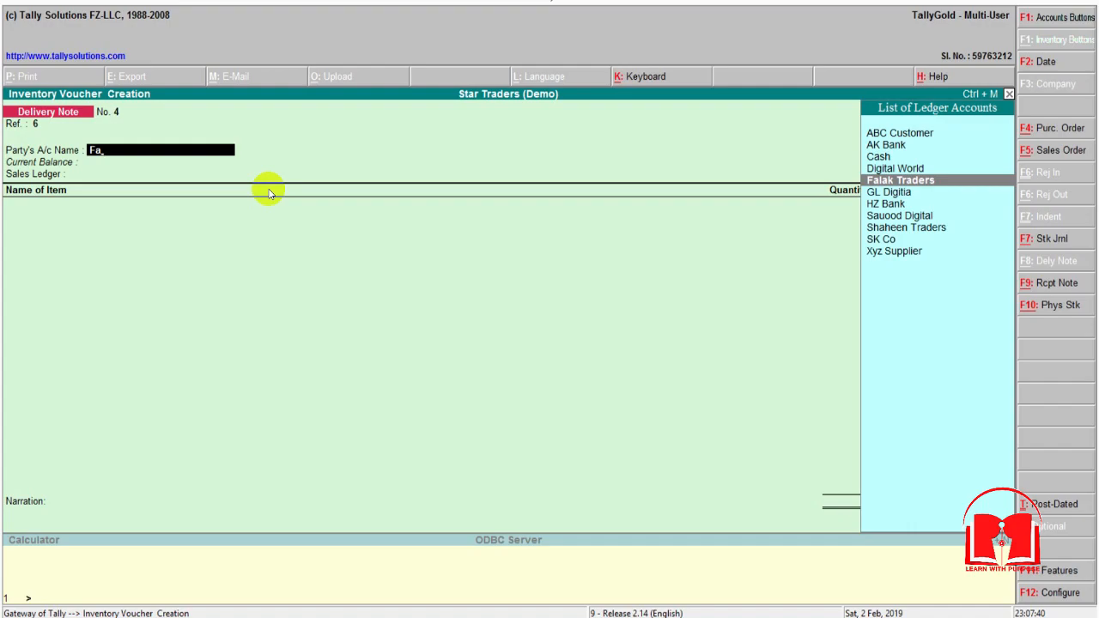
pyautogui.press('Return')
pyautogui.press('Down')
pyautogui.press('Down')
pyautogui.press('Down')
pyautogui.press('Return')
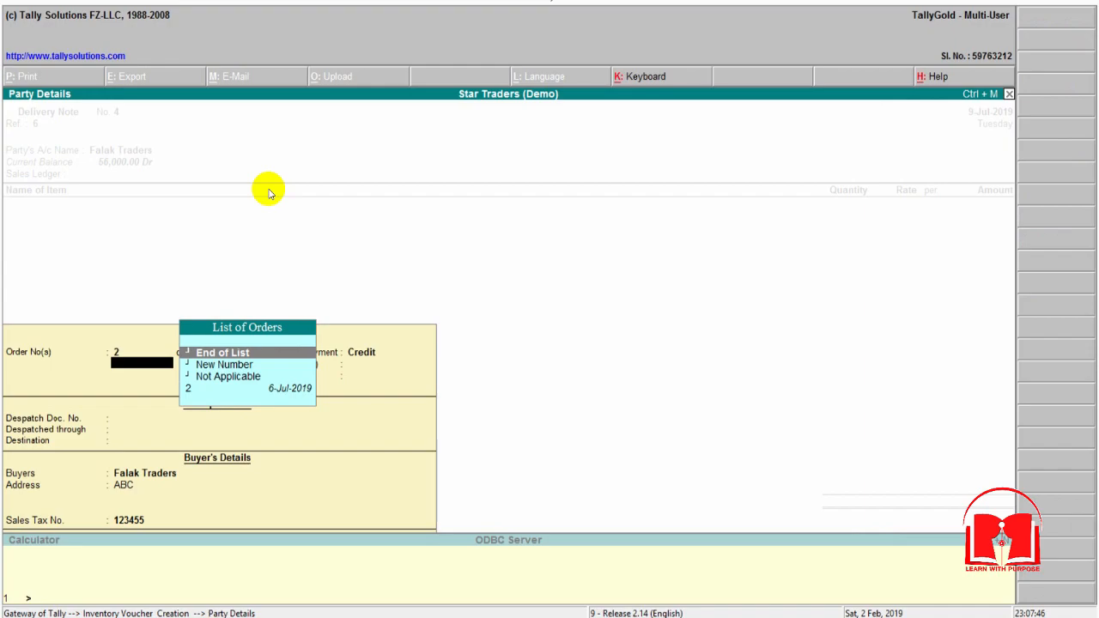
pyautogui.press('Return')
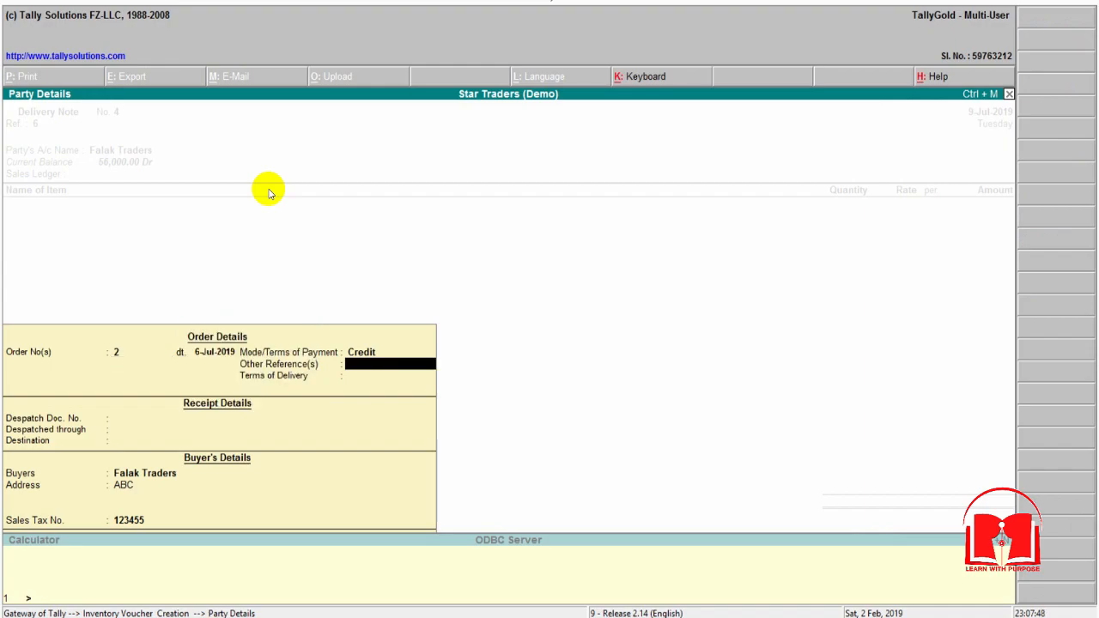
# - Leave the remaining order and receipt details blank, accept the buyer's details and keep Sales as the sales ledger
pyautogui.press('Return')
pyautogui.press('Return')
pyautogui.press('Return')
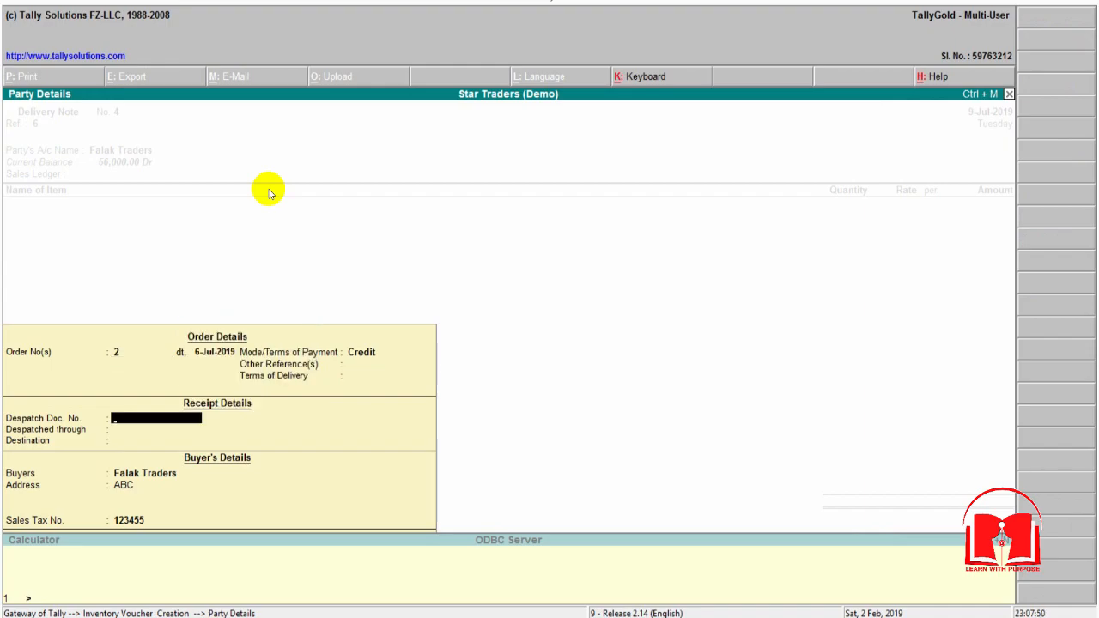
pyautogui.press('Return')
pyautogui.press('Return')
pyautogui.press('Return')
pyautogui.press('Return')
pyautogui.press('Return')
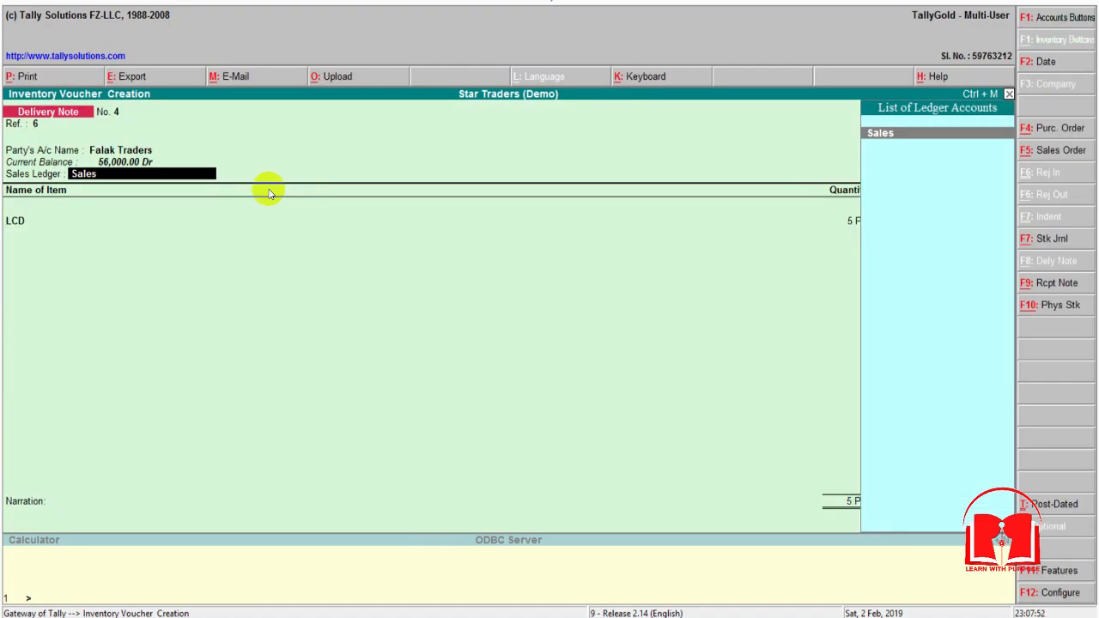
pyautogui.press('Return')
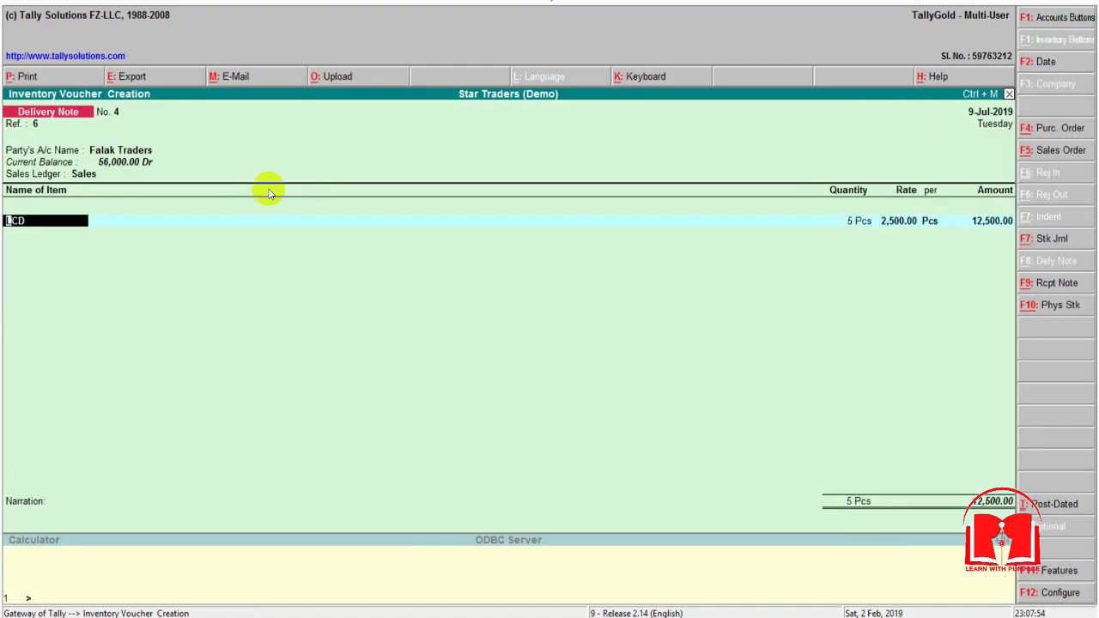
# - Check the dispatch entry in Excel, then assign tracking number 6 and order number 2 to the LCD allocation in Tally
pyautogui.hotkey('alt', 'Tab')
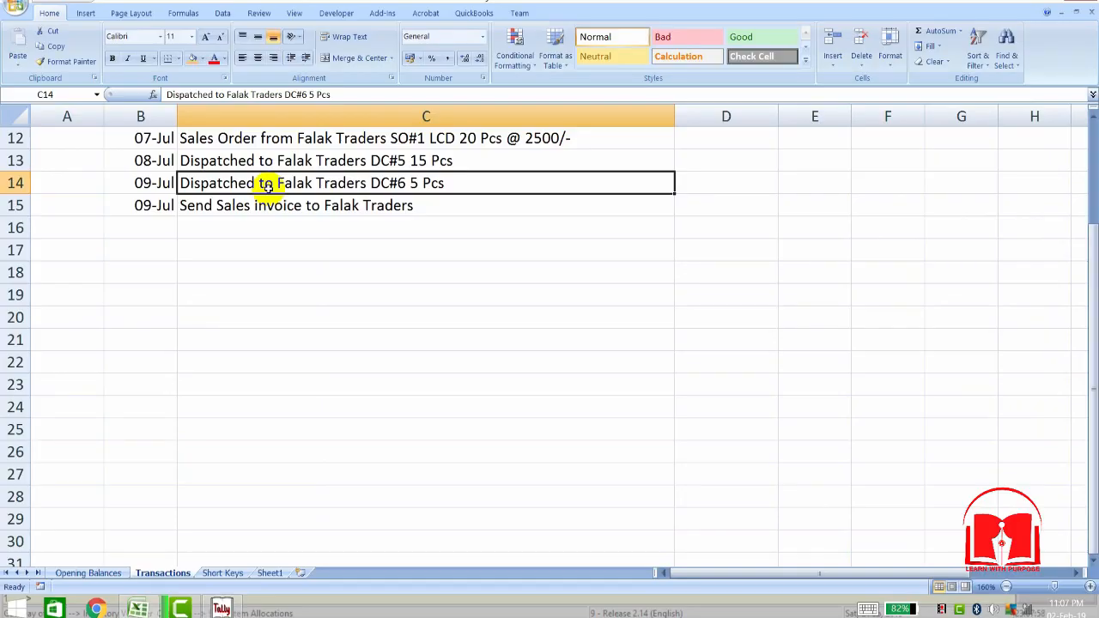
pyautogui.hotkey('alt', 'Tab')
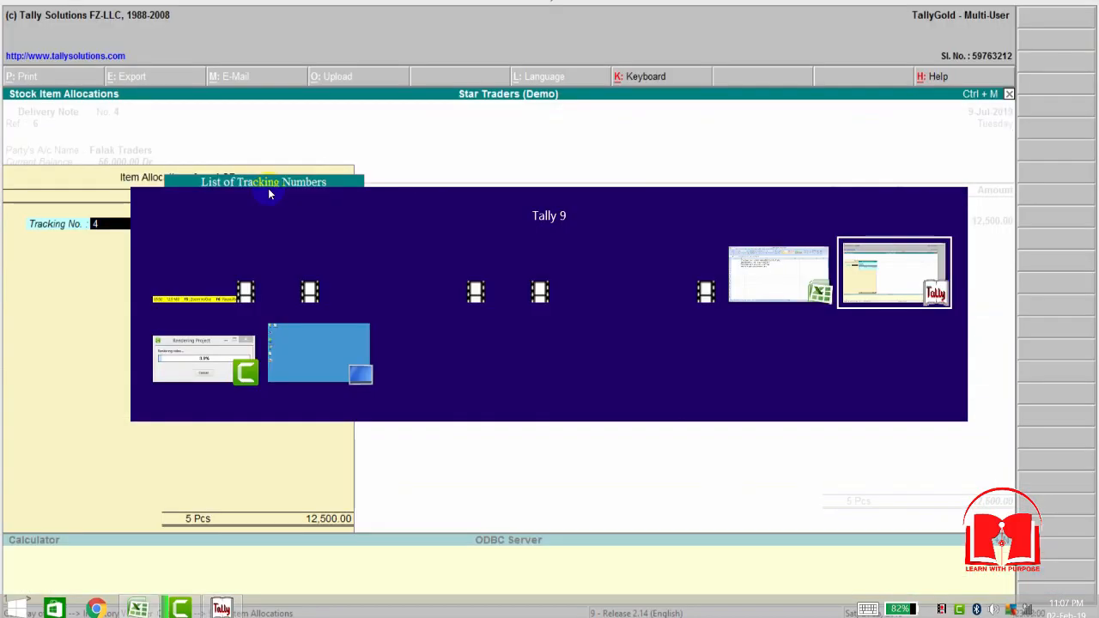
pyautogui.press('Down')
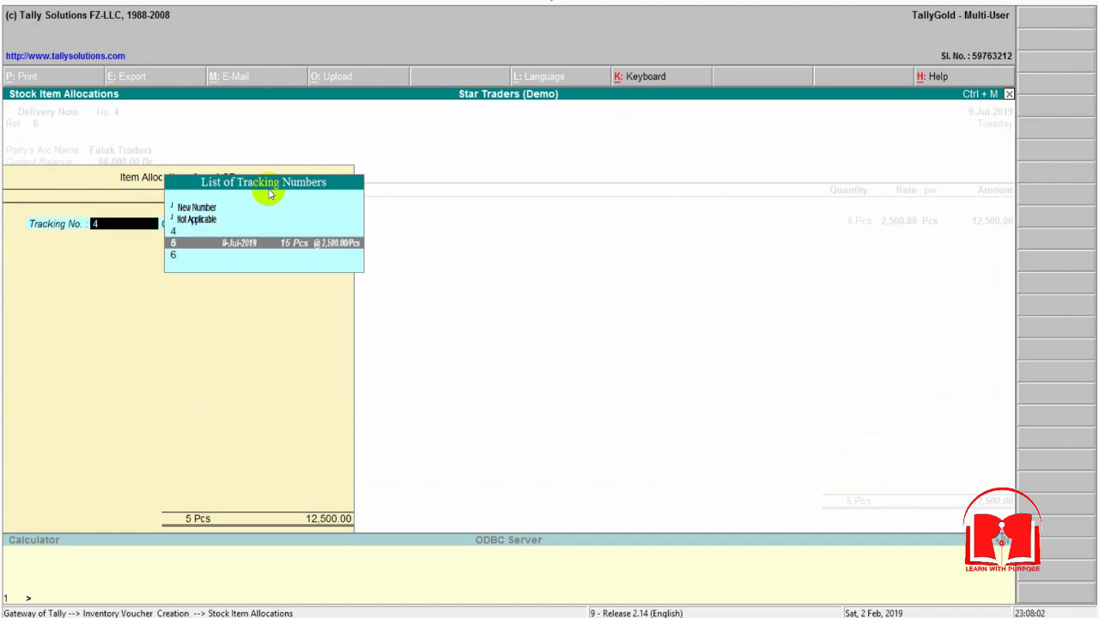
pyautogui.press('Down')
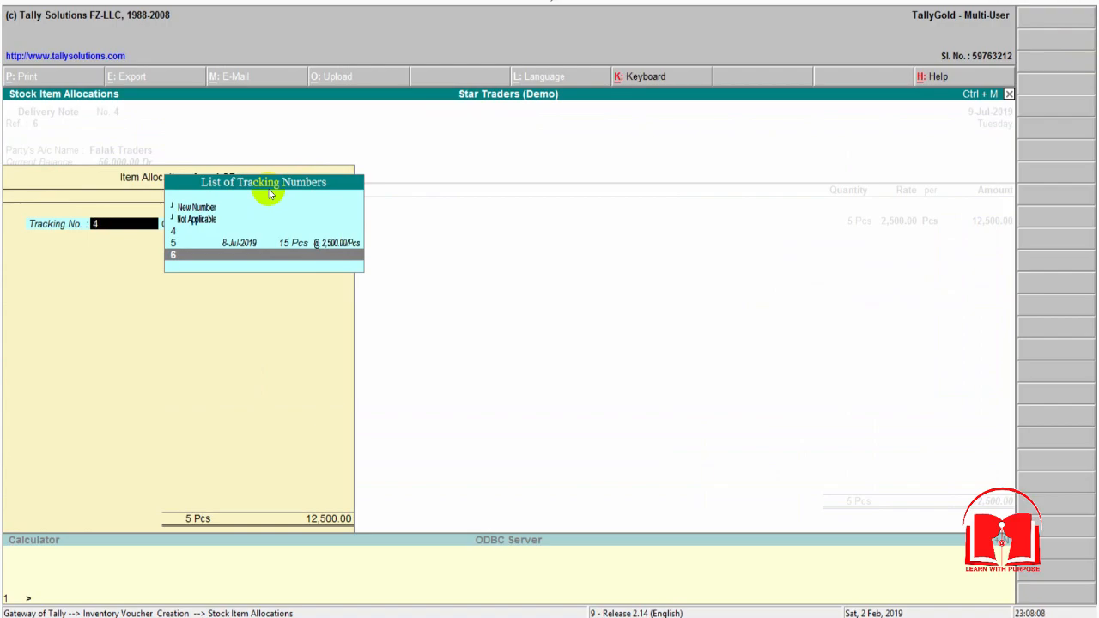
pyautogui.press('Return')
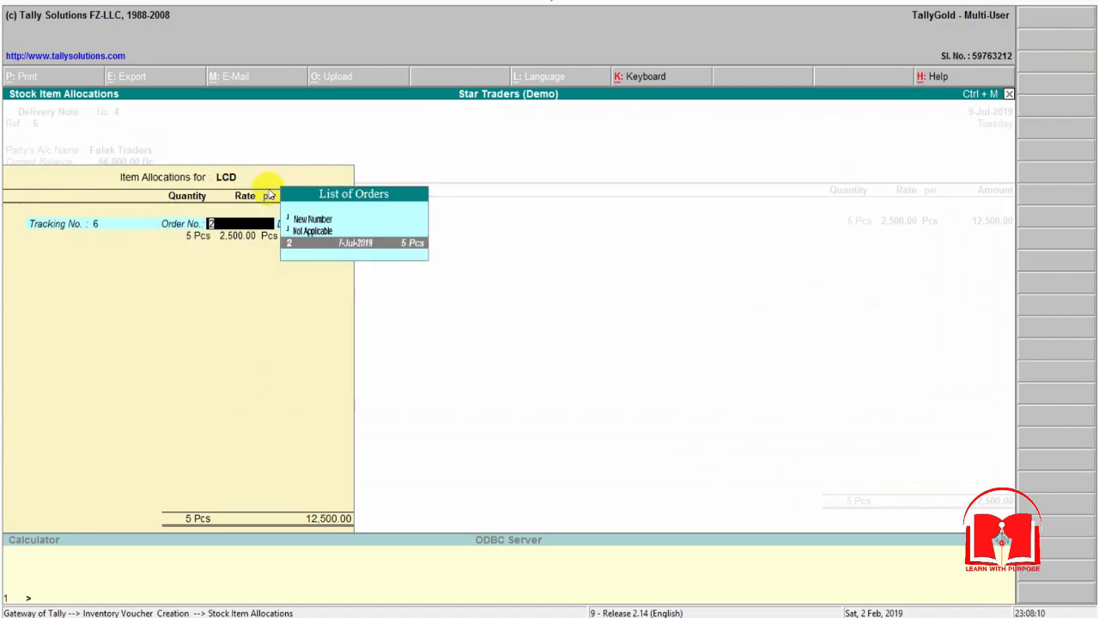
pyautogui.press('Return')
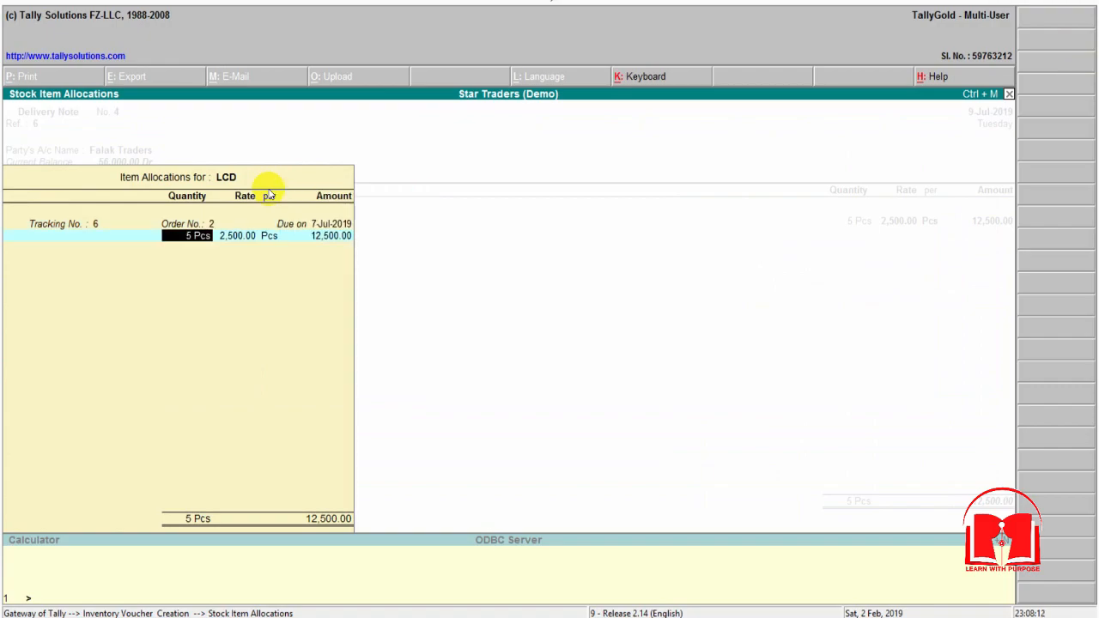
# - Accept the LCD allocation of 5 Pcs at the 2,500 rate, leave the narration blank and save the delivery note
pyautogui.press('Return')
pyautogui.press('Return')
pyautogui.press('Return')
pyautogui.press('Return')
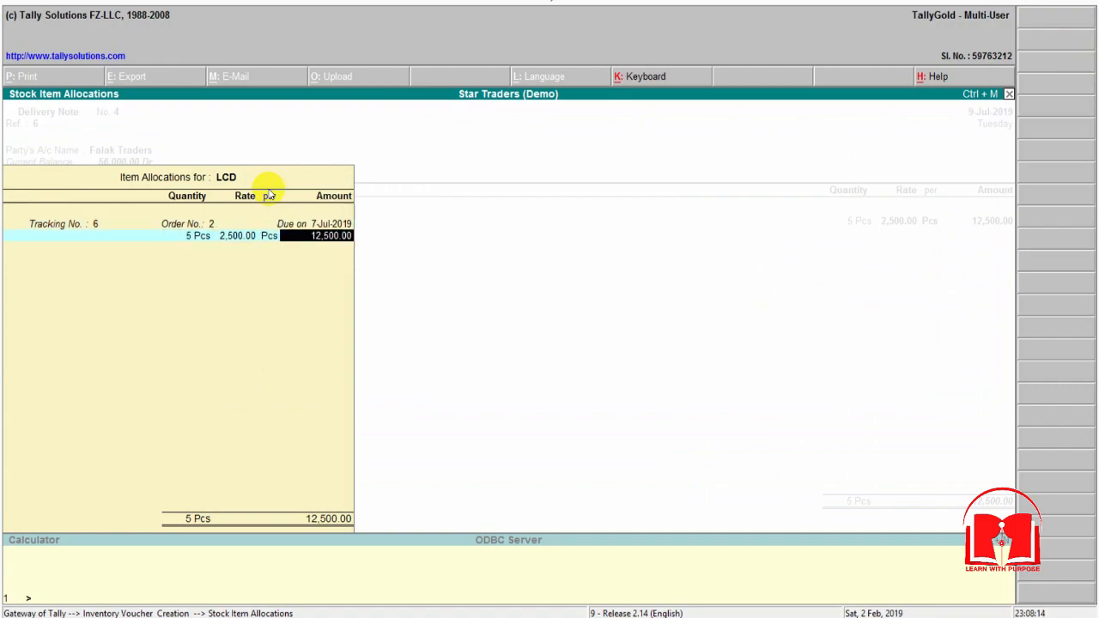
pyautogui.press('Return')
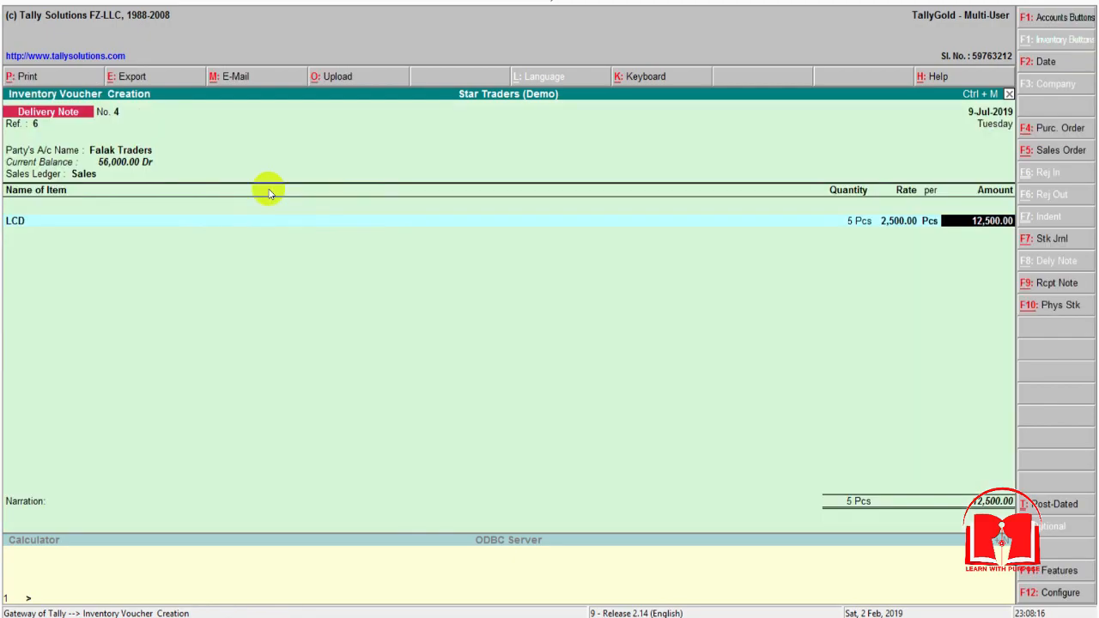
pyautogui.press('Return')
pyautogui.press('Return')
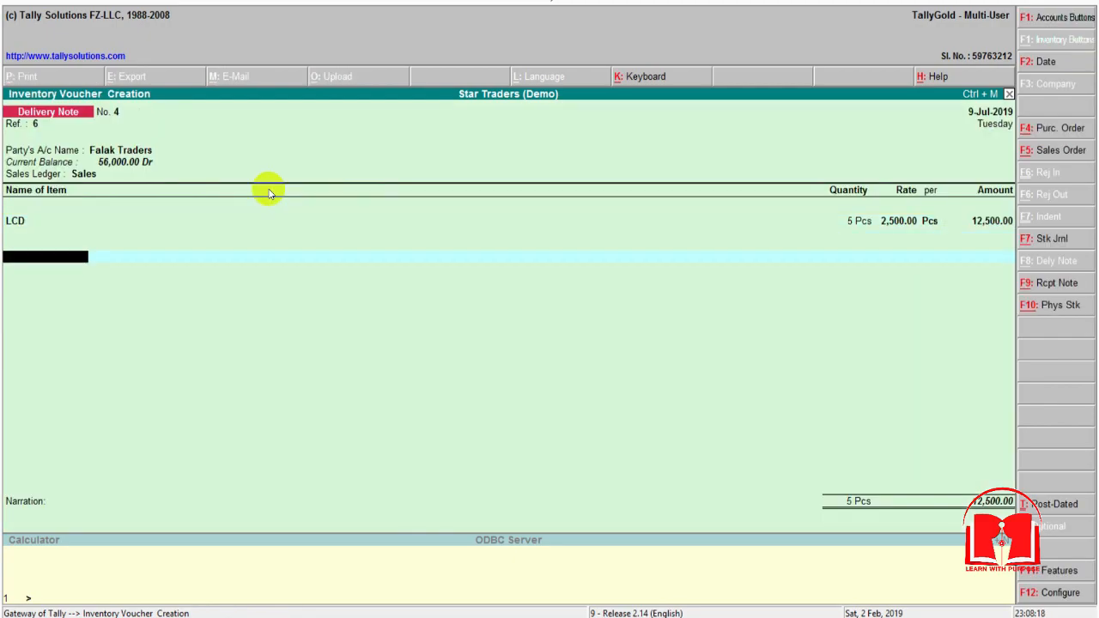
pyautogui.press('Return')
pyautogui.press('Return')
pyautogui.press('Return')
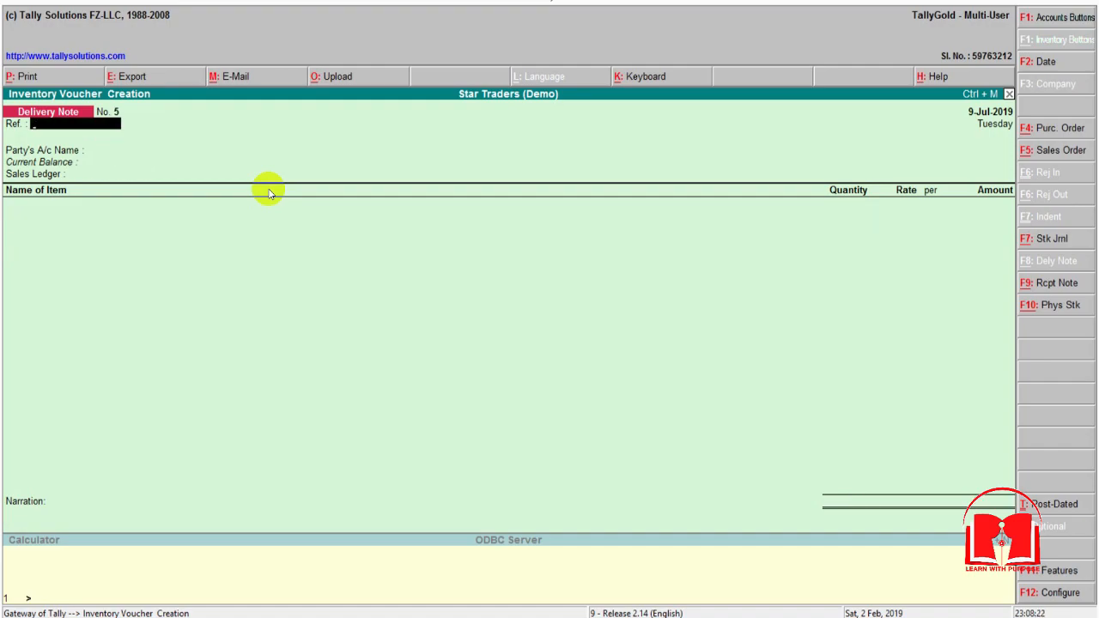
# - Check the next transaction in Excel row 15, then leave the blank delivery note and open a Sales accounting voucher in Tally
pyautogui.hotkey('alt', 'Tab')
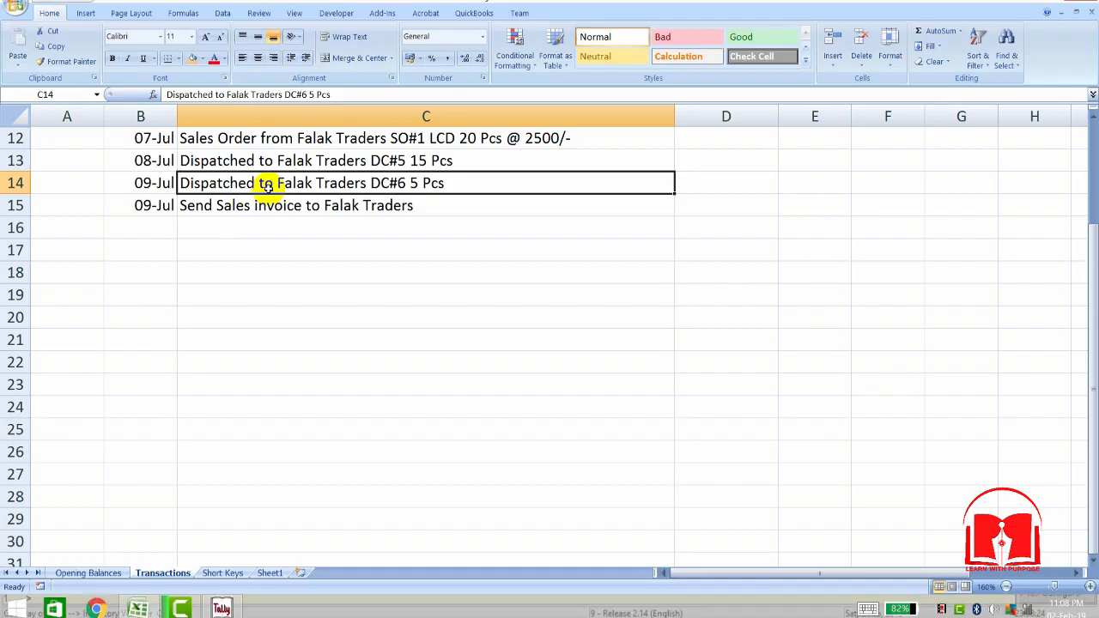
pyautogui.press('Down')
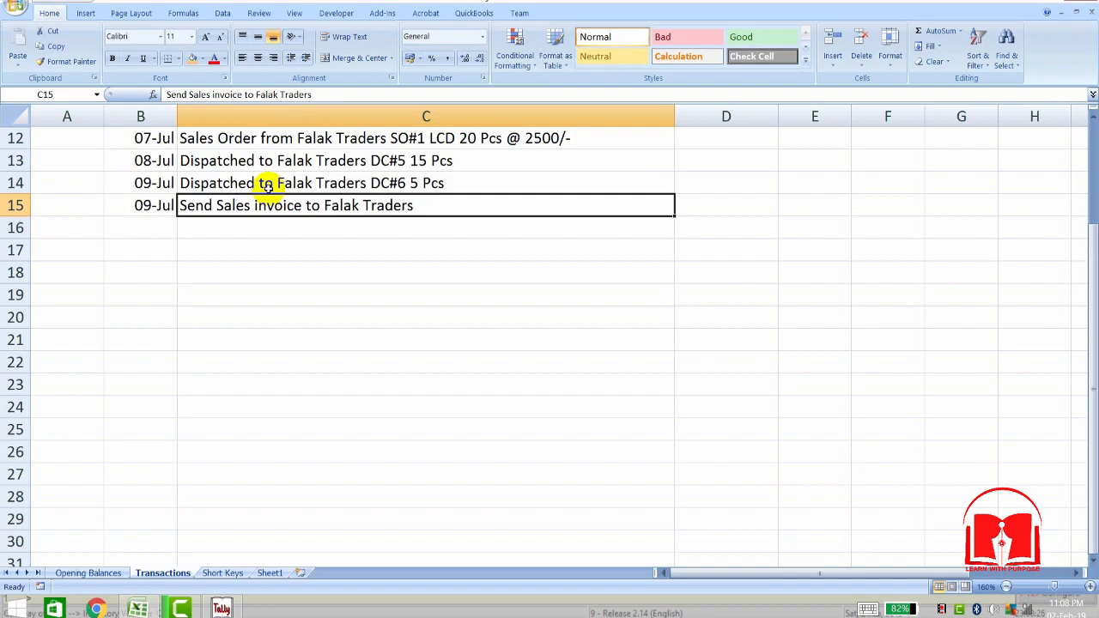
pyautogui.hotkey('alt', 'Tab')
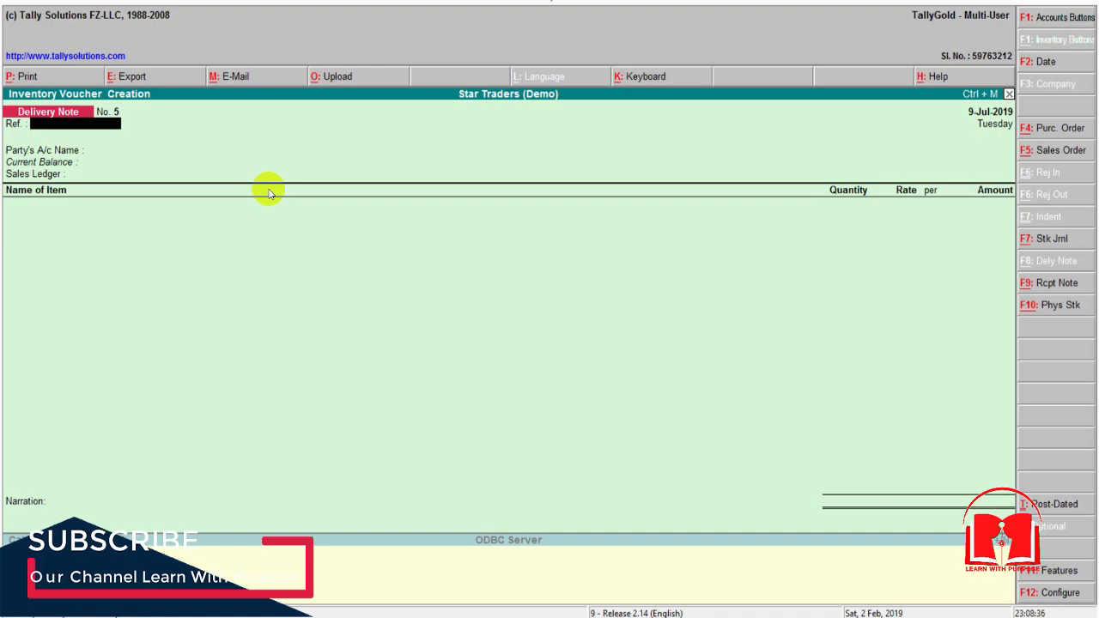
pyautogui.press('Escape')
pyautogui.press('y')
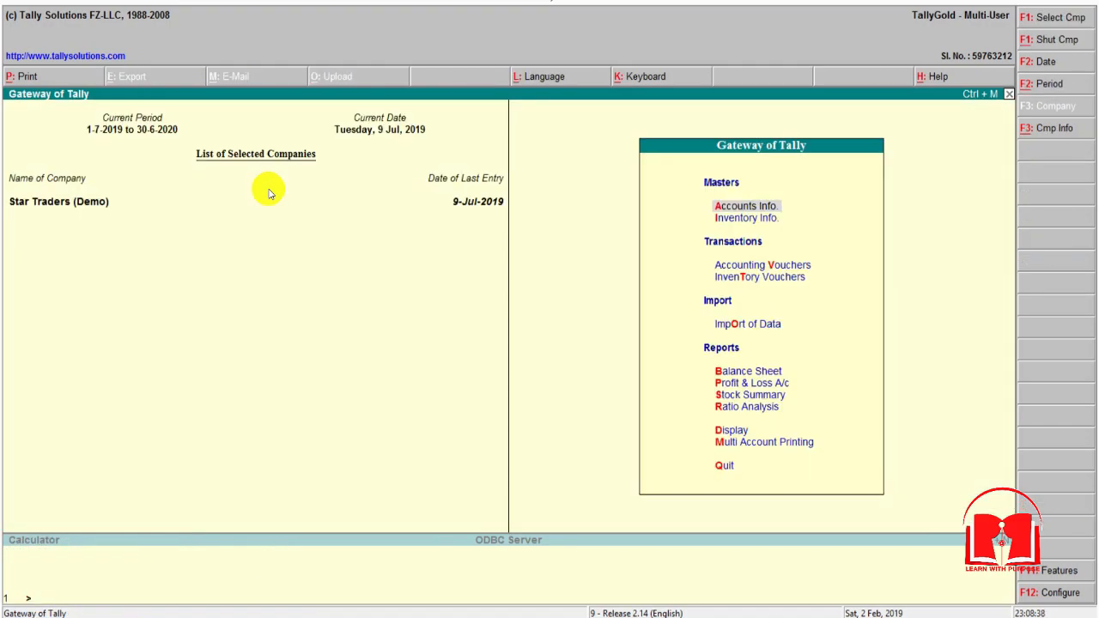
pyautogui.press('Down')
pyautogui.press('Down')
pyautogui.click(268, 189)
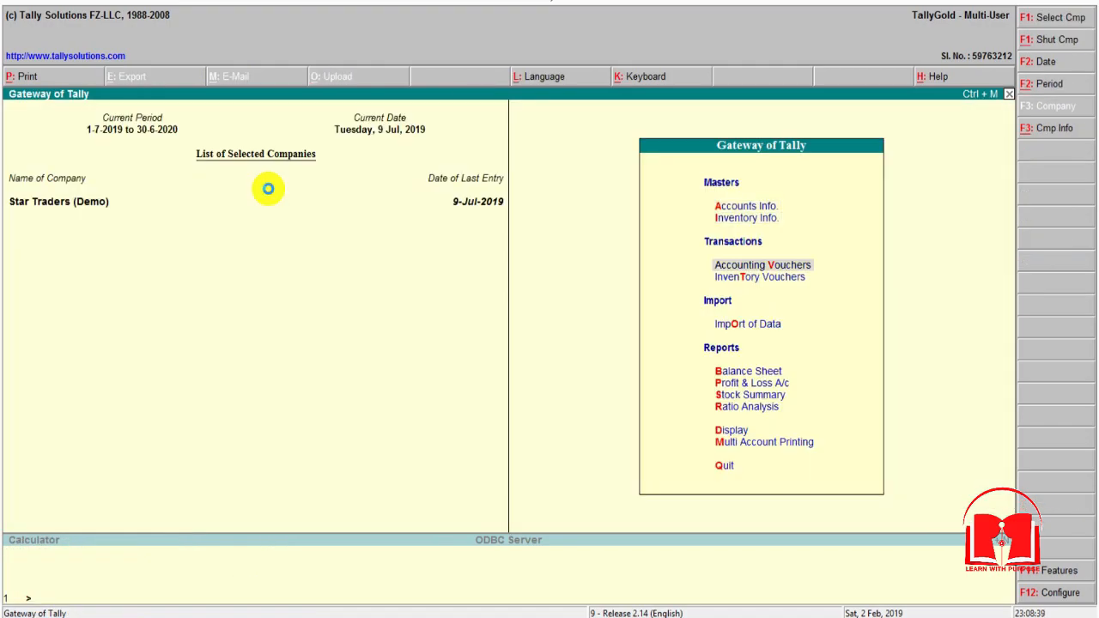
pyautogui.press('Return')
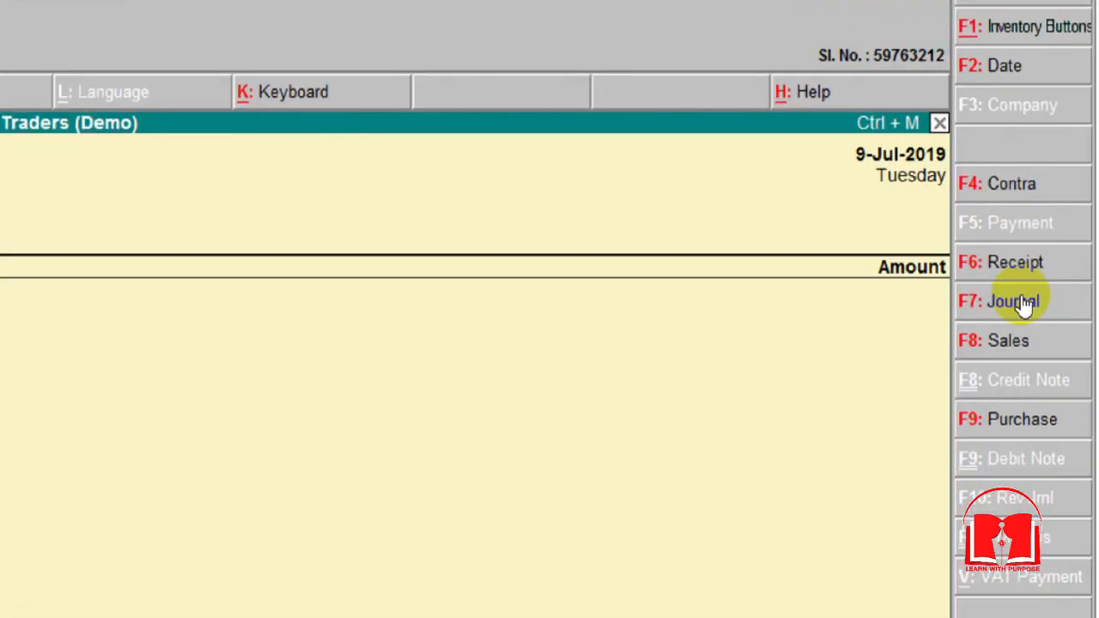
pyautogui.click(997, 325)
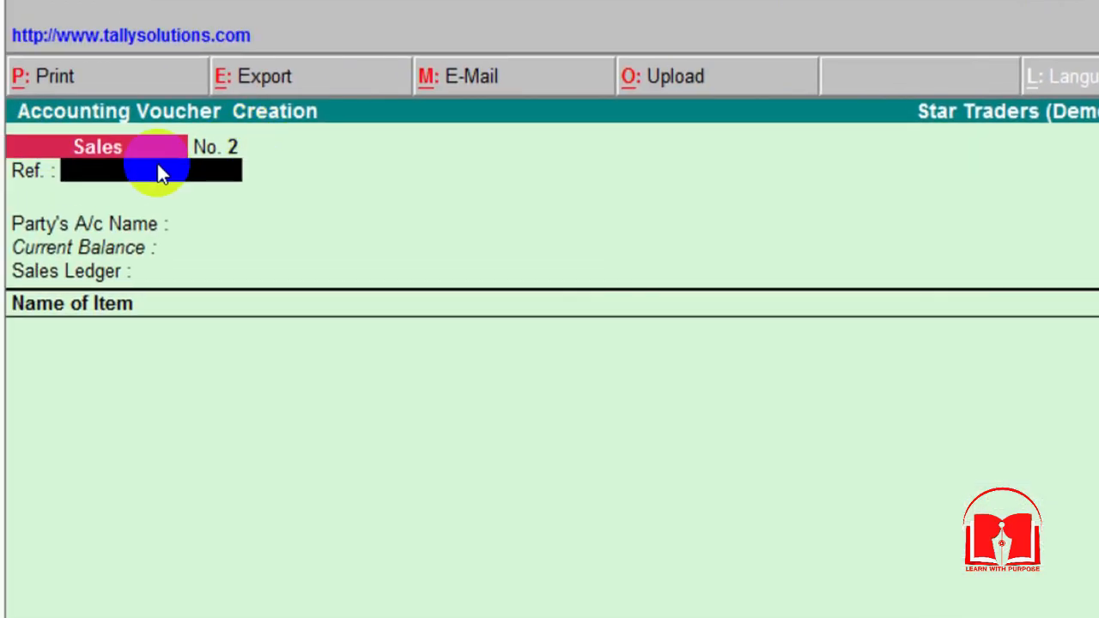
# - Enter 23 as the sales voucher's reference and choose Falak Traders as the party
pyautogui.write('23')
pyautogui.press('Return')
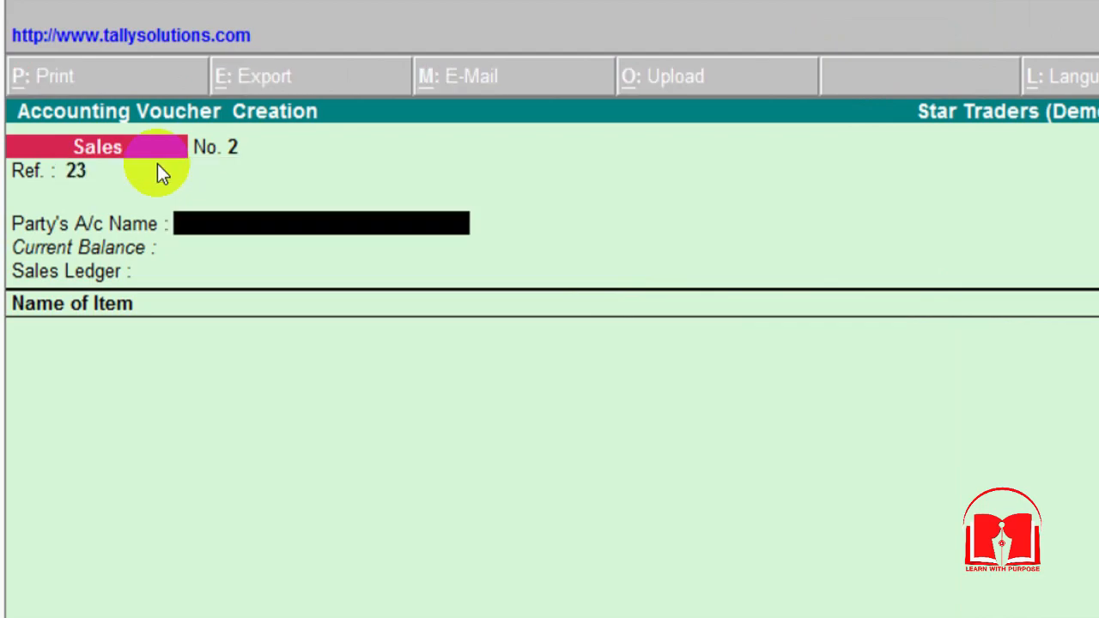
pyautogui.write('Fal')
pyautogui.press('Return')
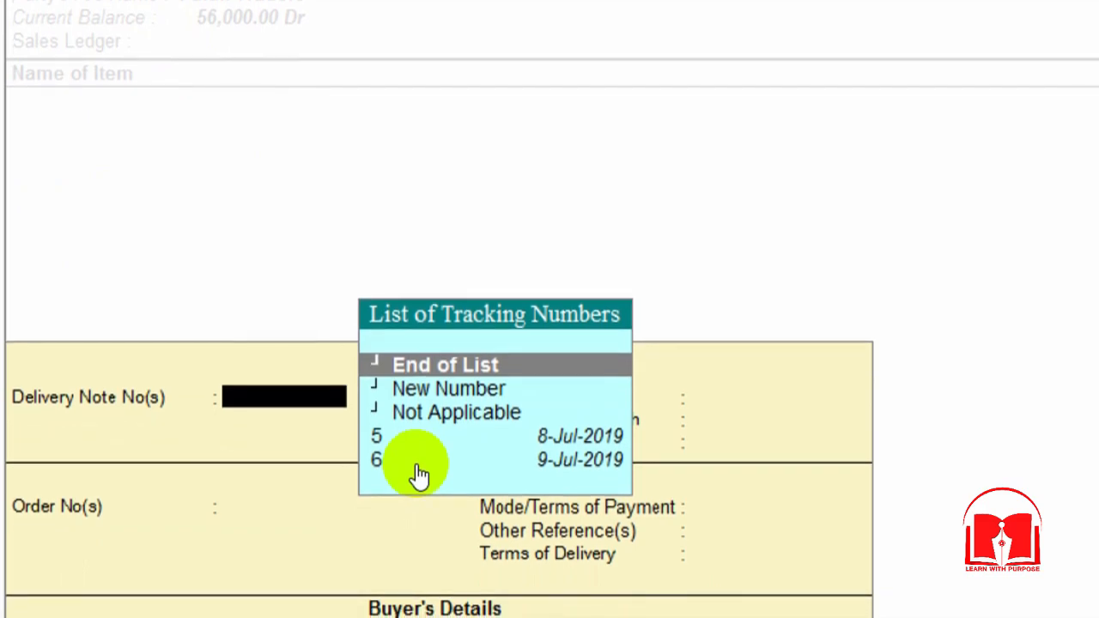
# - Link delivery notes 5 and 6 to the sales voucher and end the tracking number list
pyautogui.press('Down')
pyautogui.press('Down')
pyautogui.press('Down')
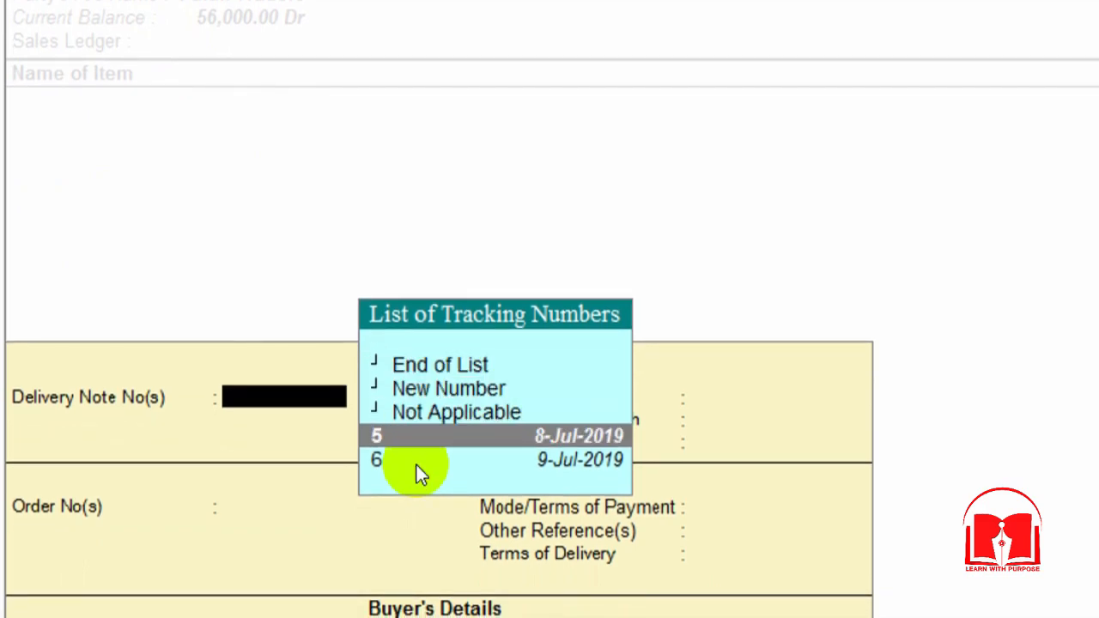
pyautogui.press('Return')
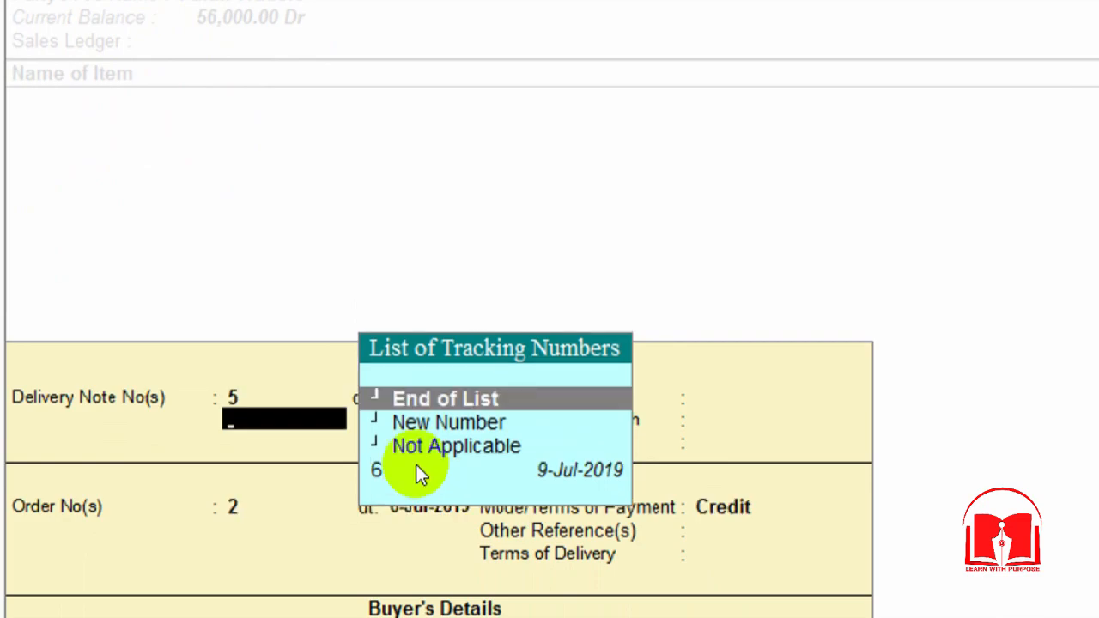
pyautogui.press('Down')
pyautogui.press('Down')
pyautogui.press('Down')
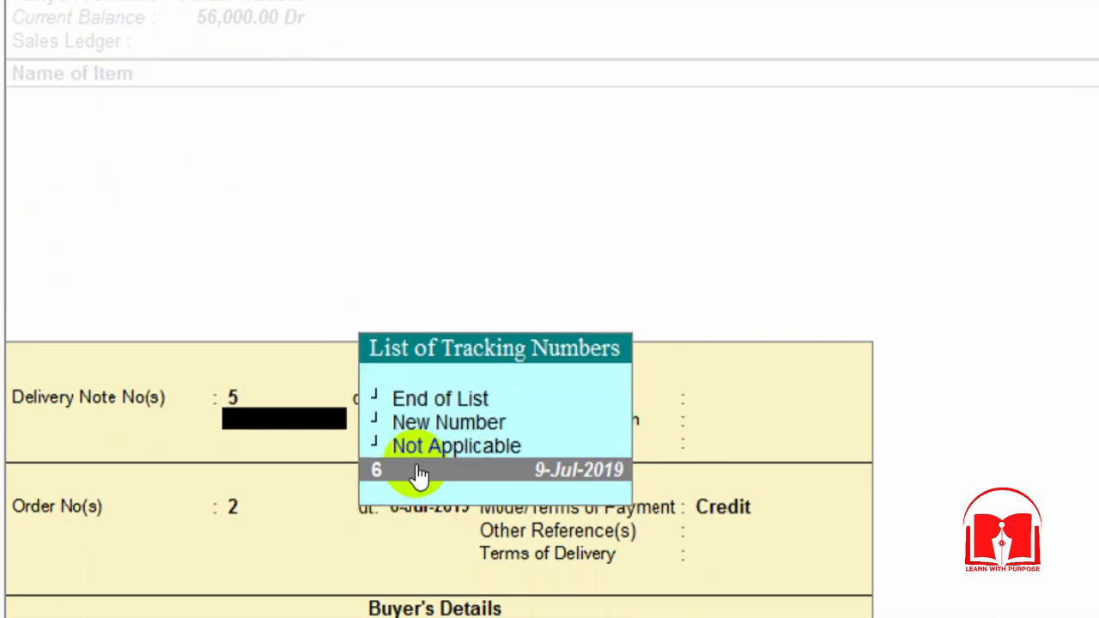
pyautogui.press('Return')
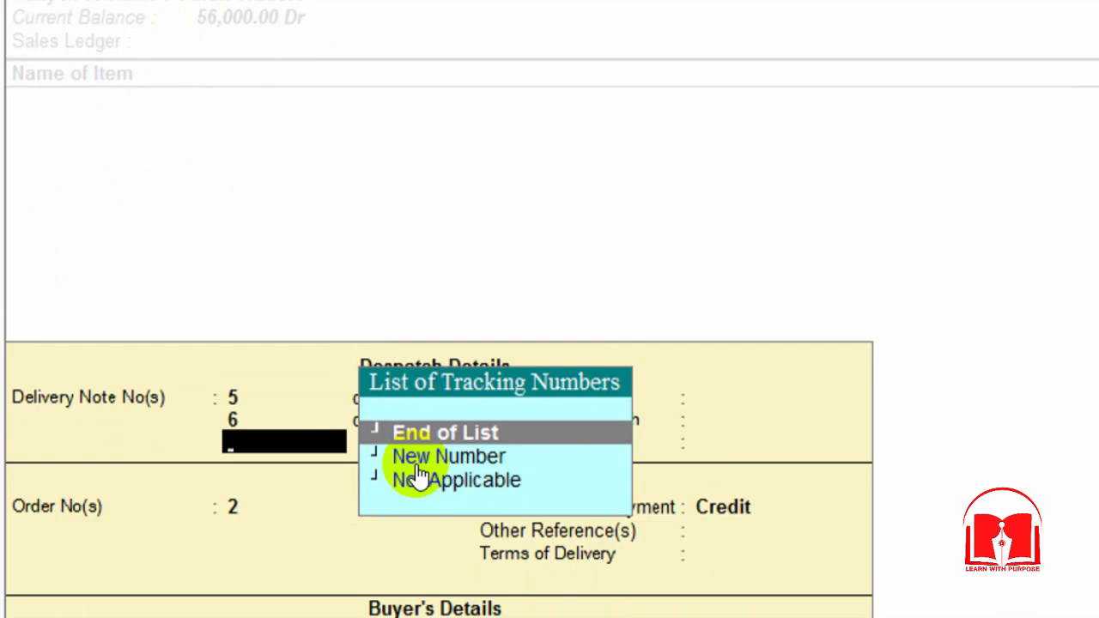
pyautogui.press('Return')
# - Leave the remaining despatch details and terms of delivery blank, keep Credit as the payment mode and accept Sales as the sales ledger
pyautogui.press('Return')
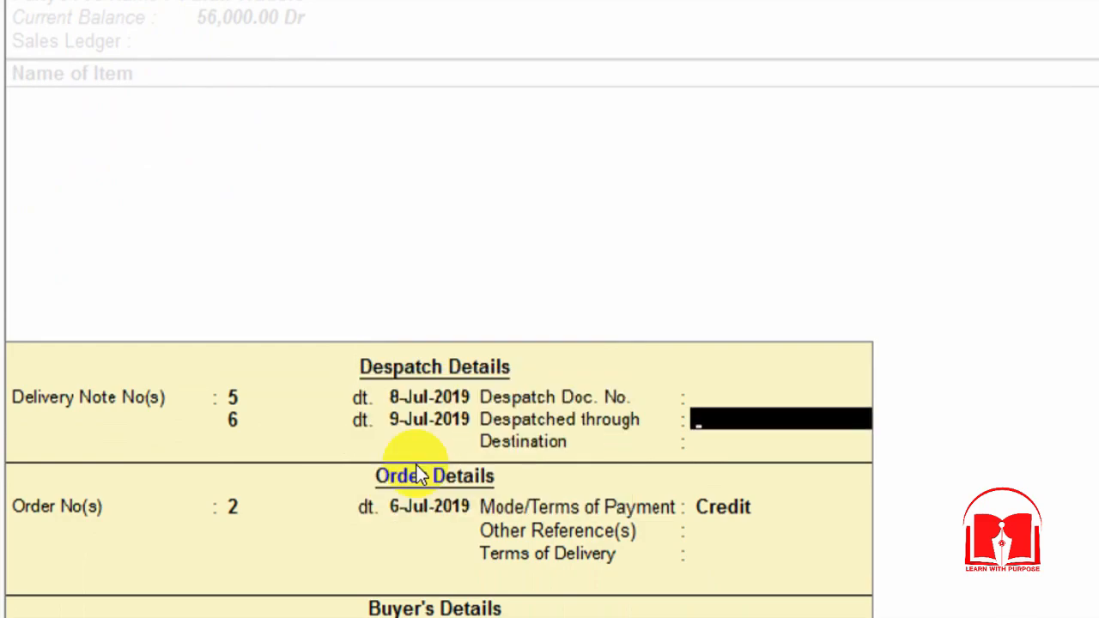
pyautogui.press('Return')
pyautogui.press('Return')
pyautogui.press('Return')
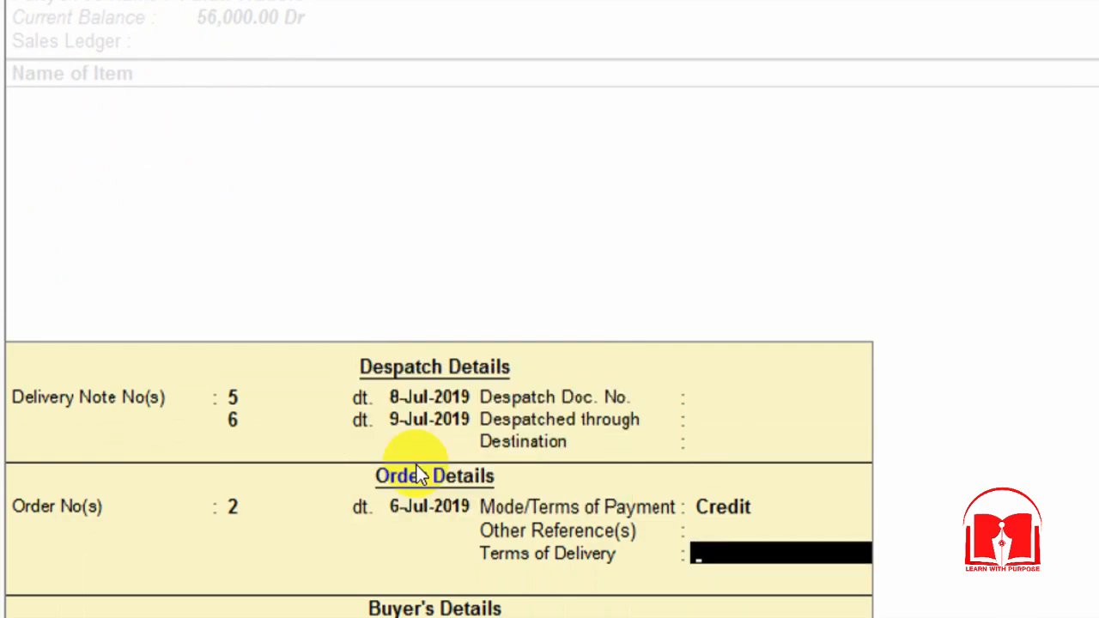
pyautogui.press('Return')
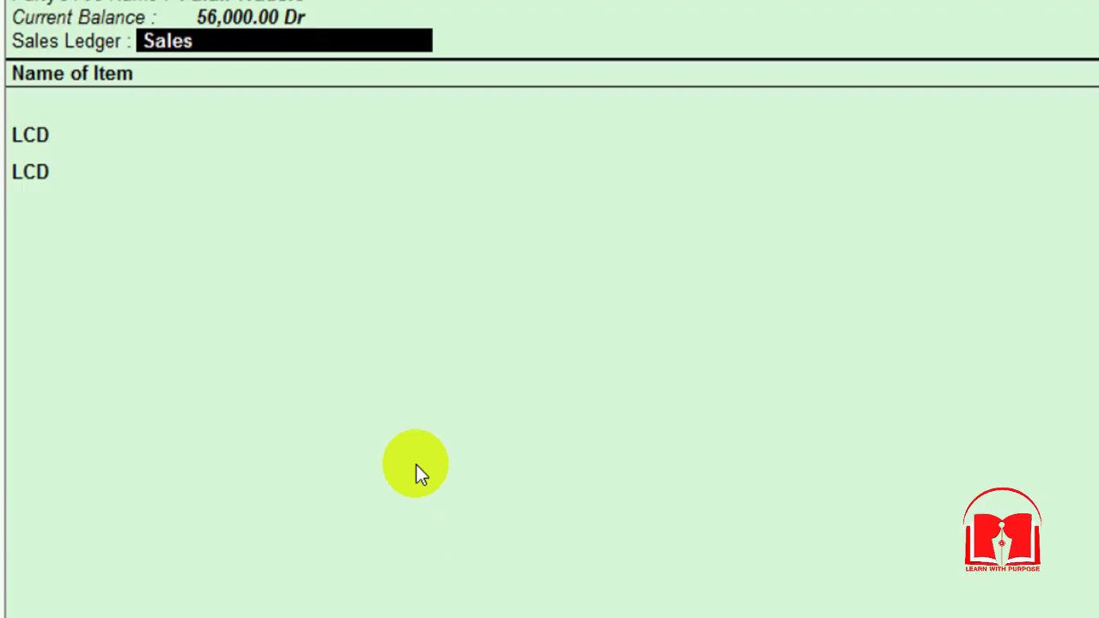
pyautogui.press('Return')
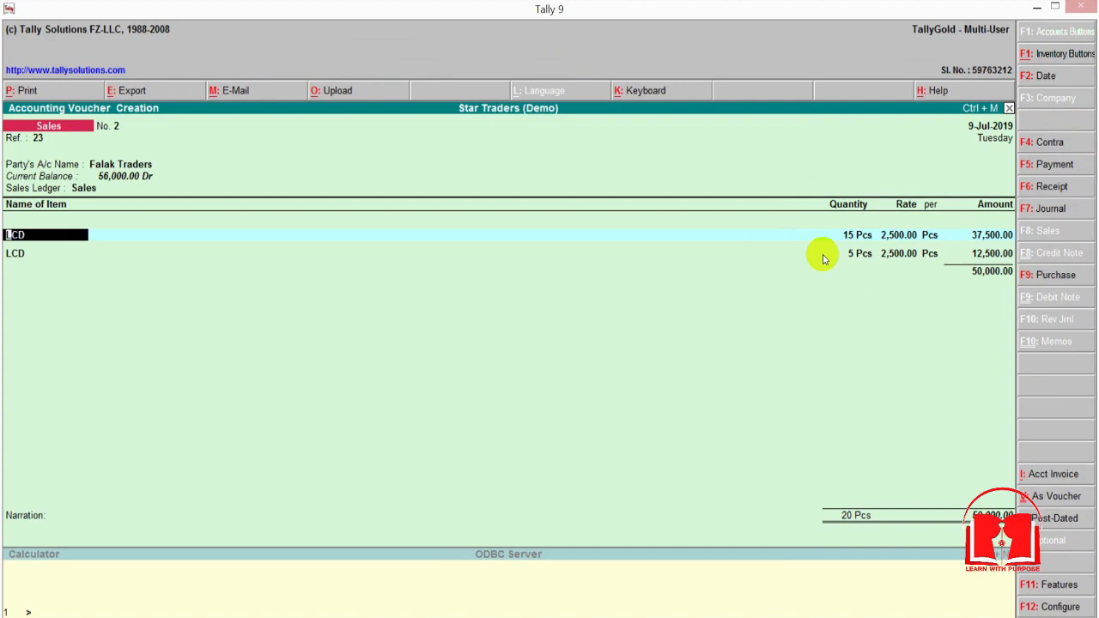
# - Accept the first LCD line of 15 Pcs at the 2,500 rate against delivery note 5 and end its tracking allocations
pyautogui.press('Return')
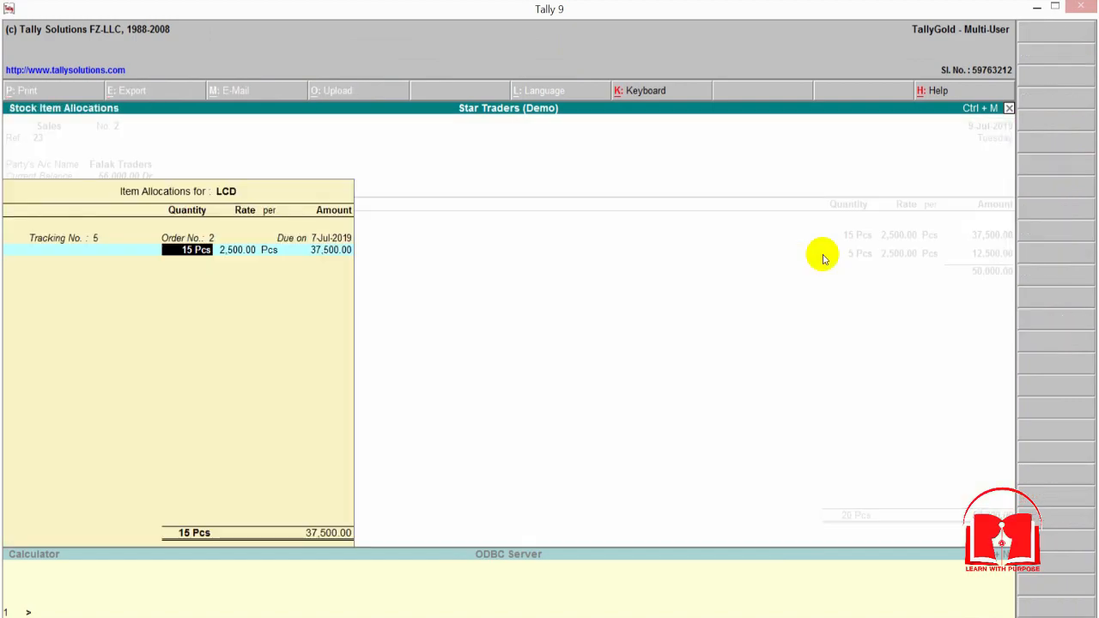
pyautogui.press('Return')
pyautogui.press('Return')
pyautogui.press('Return')
pyautogui.press('Return')
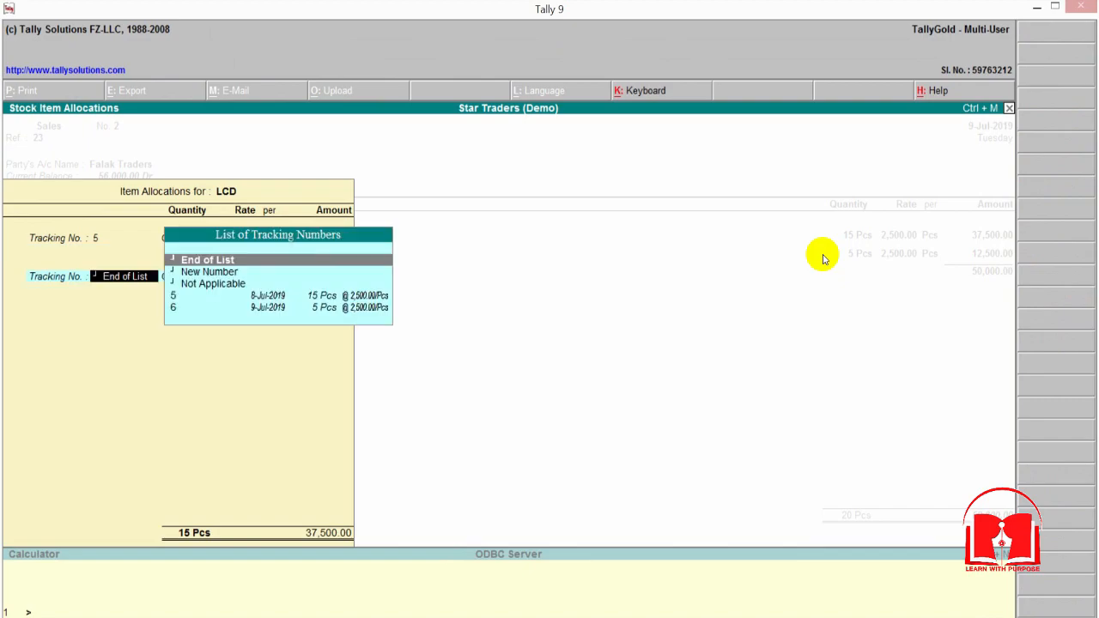
pyautogui.press('Return')
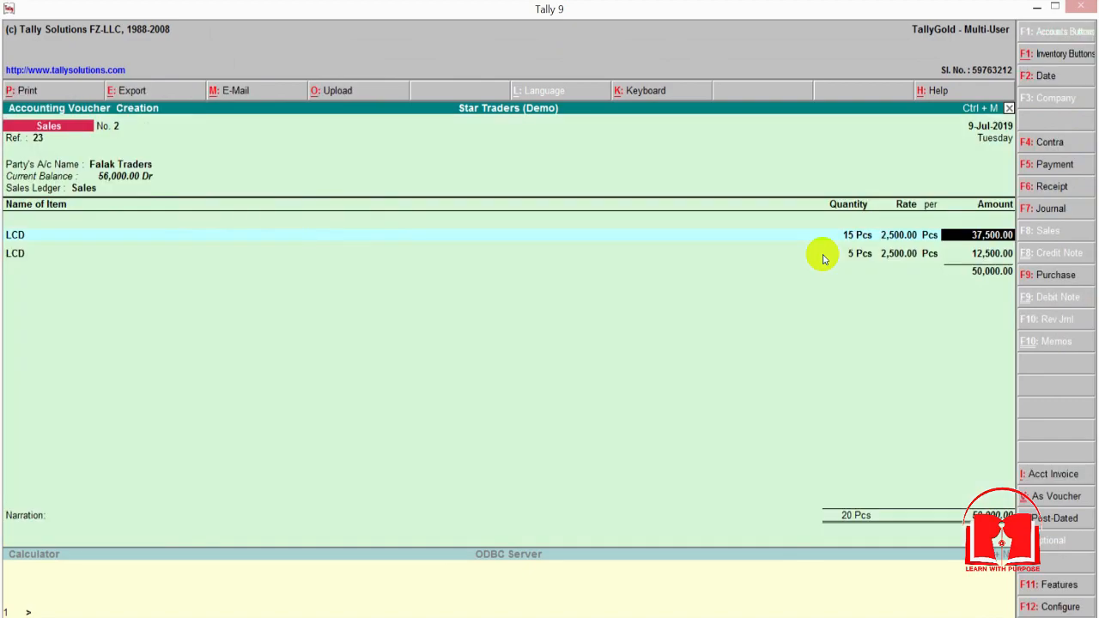
pyautogui.press('Return')
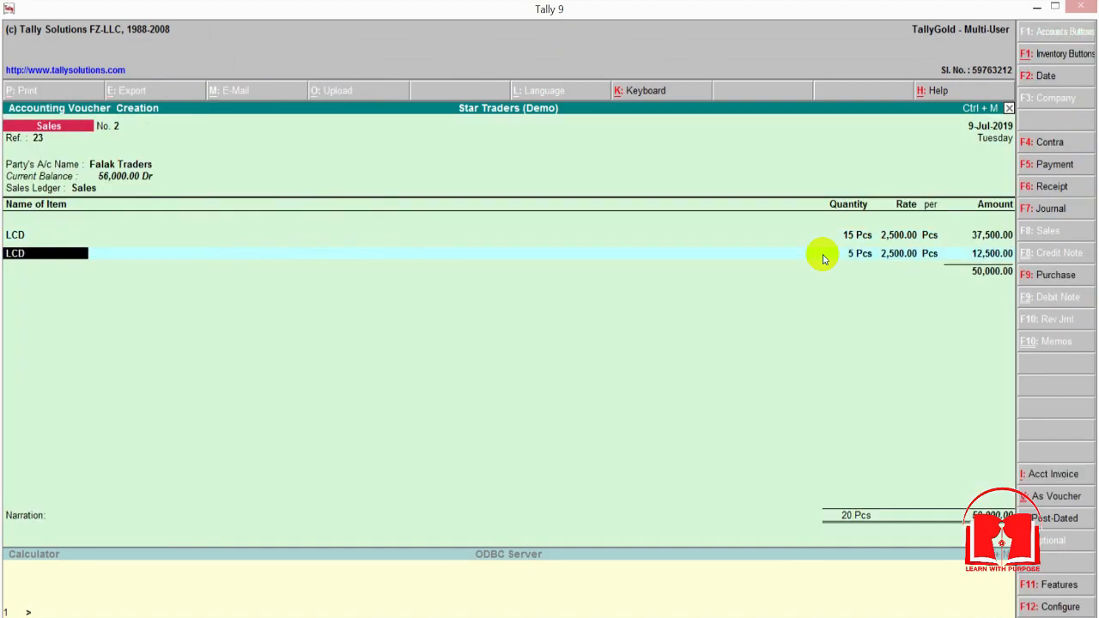
# - Accept the second LCD line of 5 Pcs at the 2,500 rate with its existing tracking allocation
pyautogui.press('Return')
pyautogui.press('Return')
pyautogui.press('Return')
pyautogui.press('Return')
pyautogui.press('Return')
pyautogui.press('Return')
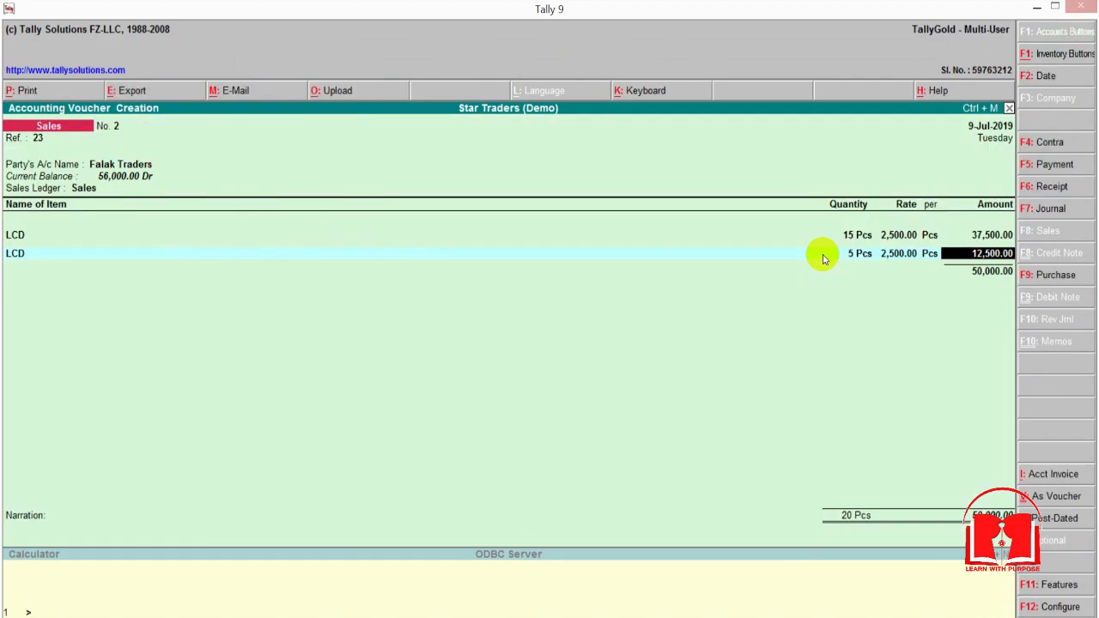
pyautogui.press('Return')
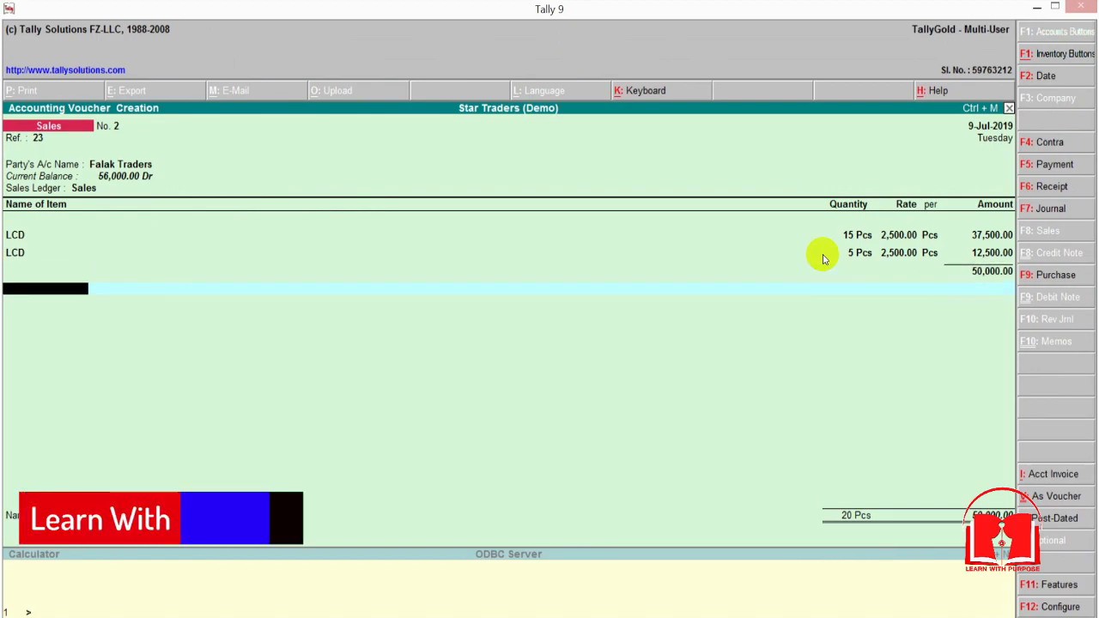
# - End the item list, leave the narration blank, save the sales voucher and return to the Gateway of Tally
pyautogui.press('Return')
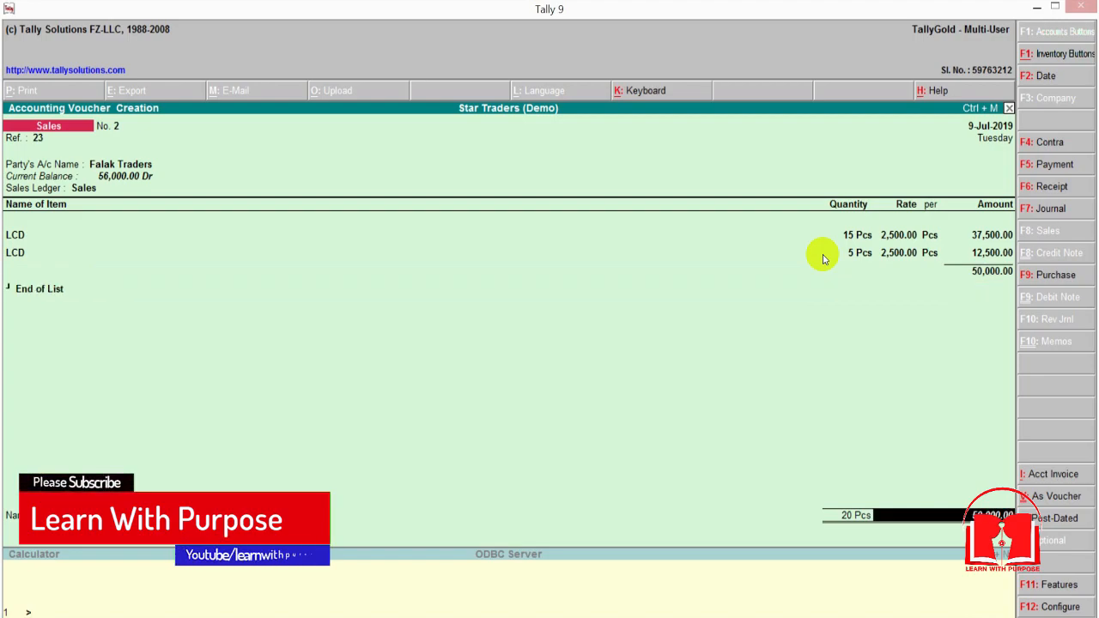
pyautogui.press('Return')
pyautogui.click(822, 257)
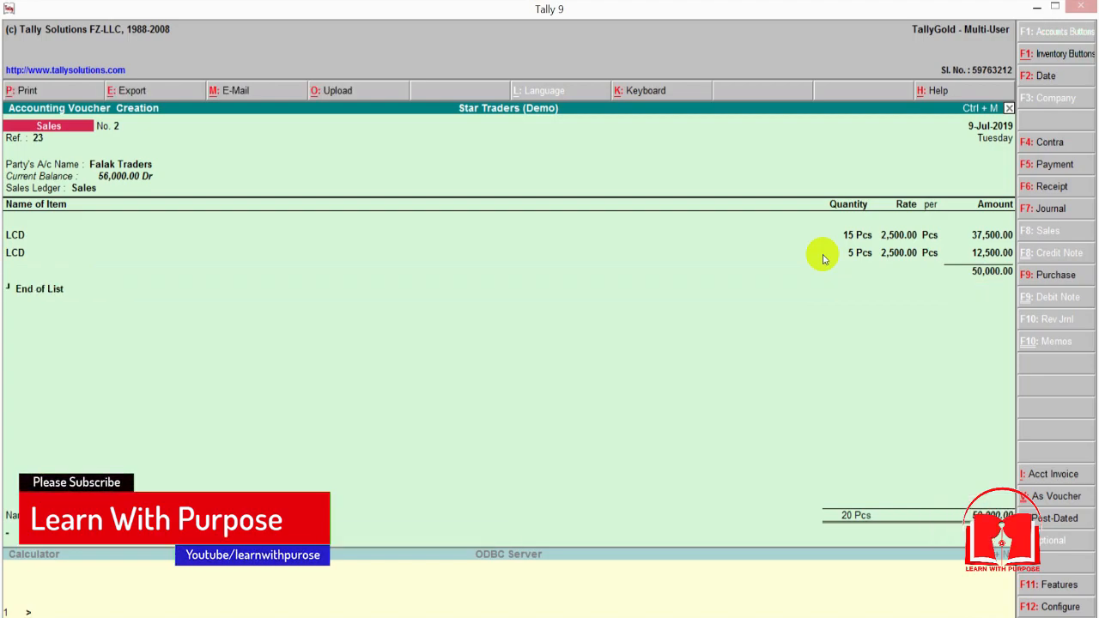
pyautogui.press('Escape')
pyautogui.press('Return')
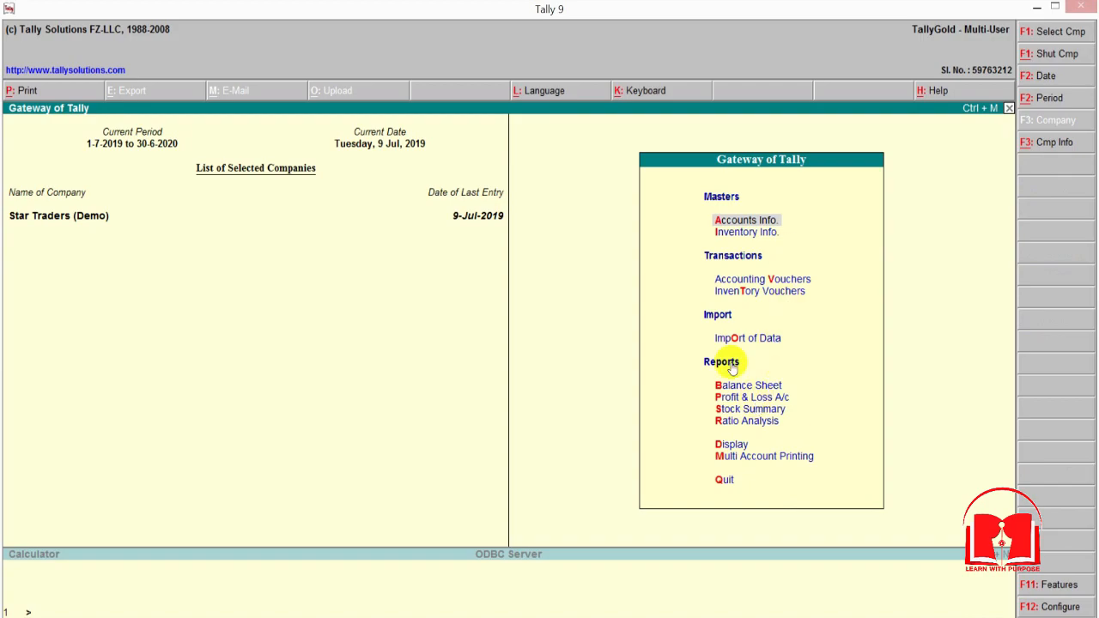
# - Display the outstanding receivables report from the statements of accounts
pyautogui.click(729, 448)
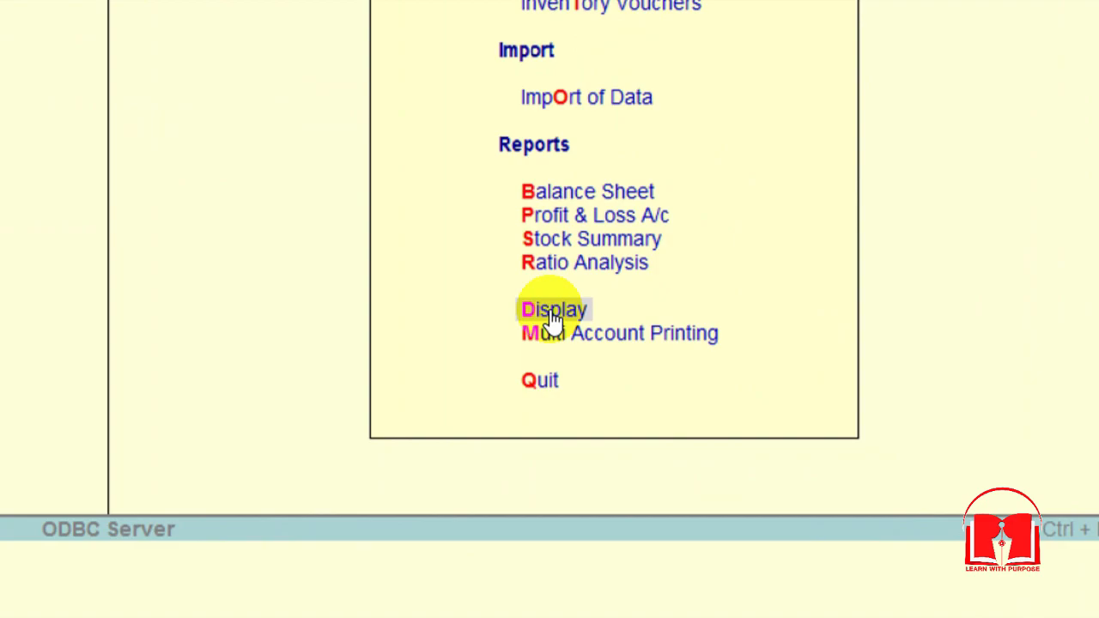
pyautogui.click(553, 311)
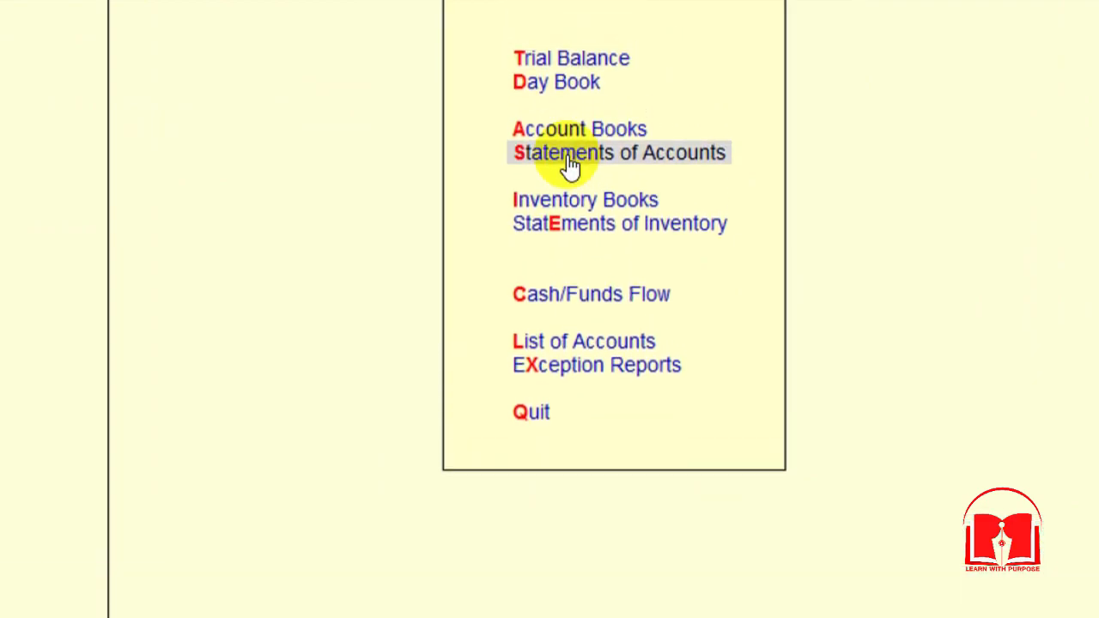
pyautogui.click(571, 168)
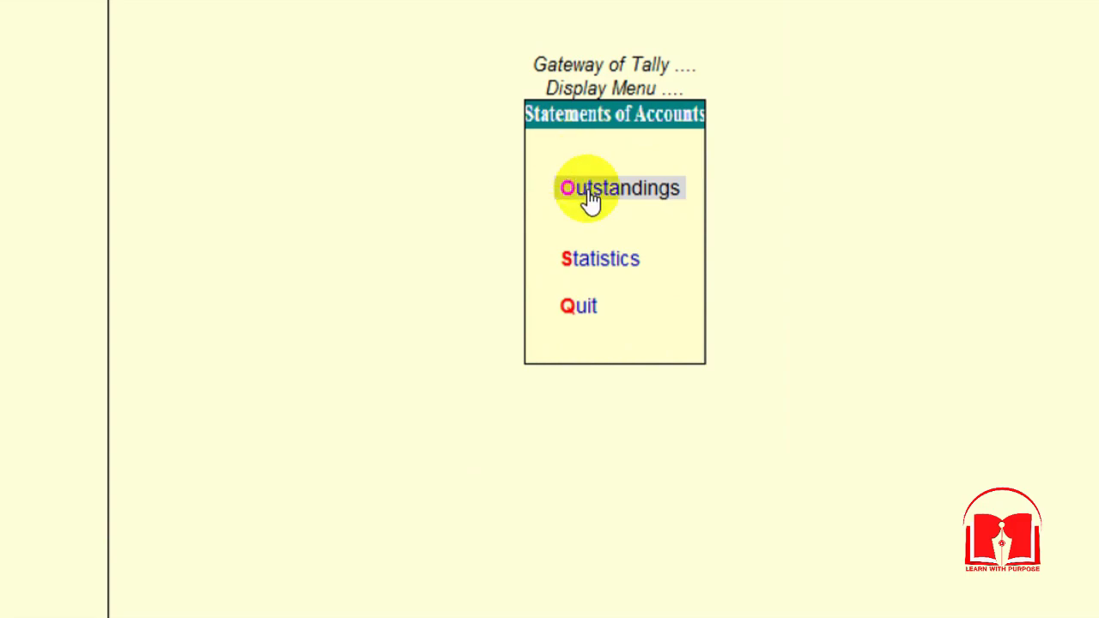
pyautogui.click(589, 190)
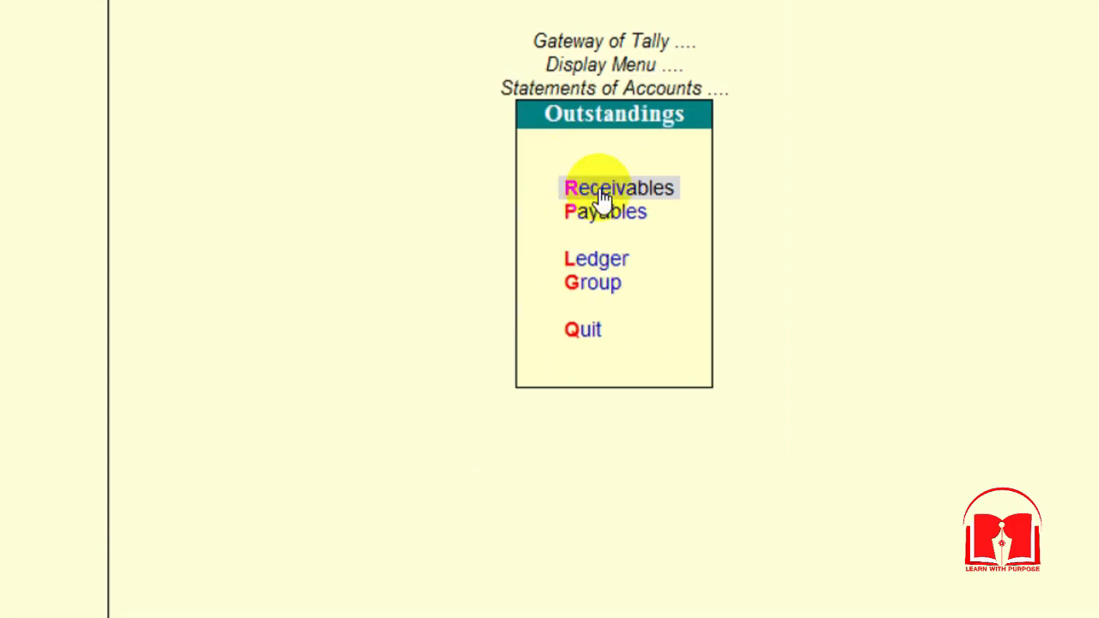
pyautogui.click(599, 190)
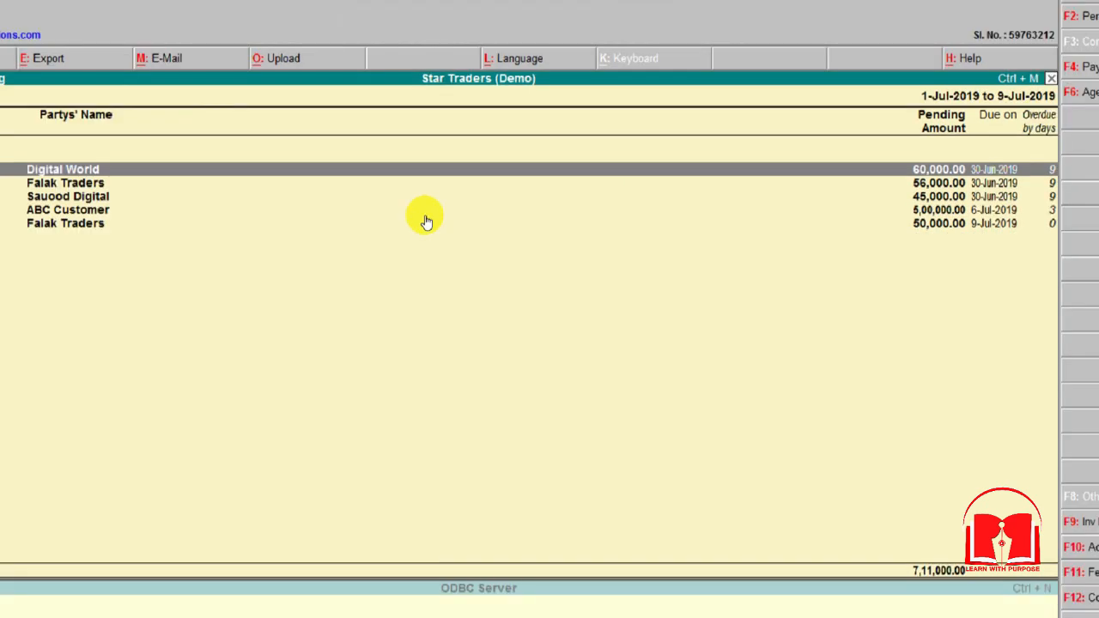
# - Examine the opening balance and 9-Jul-2019 bill of Falak Traders in the receivables report, expanding the opening bill's details, and close the report
pyautogui.click(68, 186)
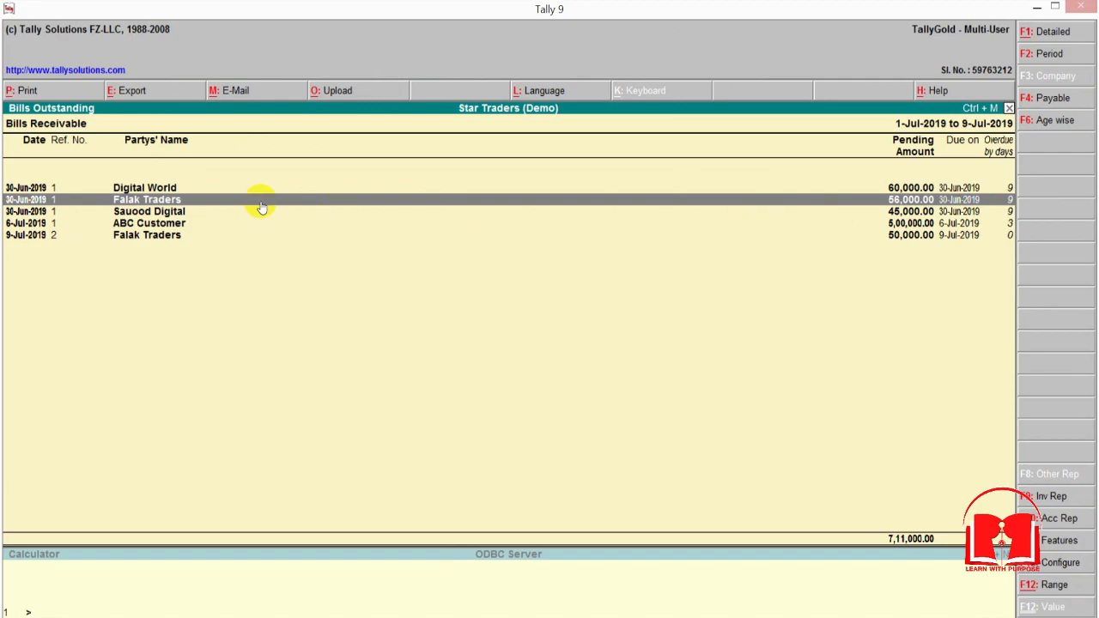
pyautogui.click(201, 204)
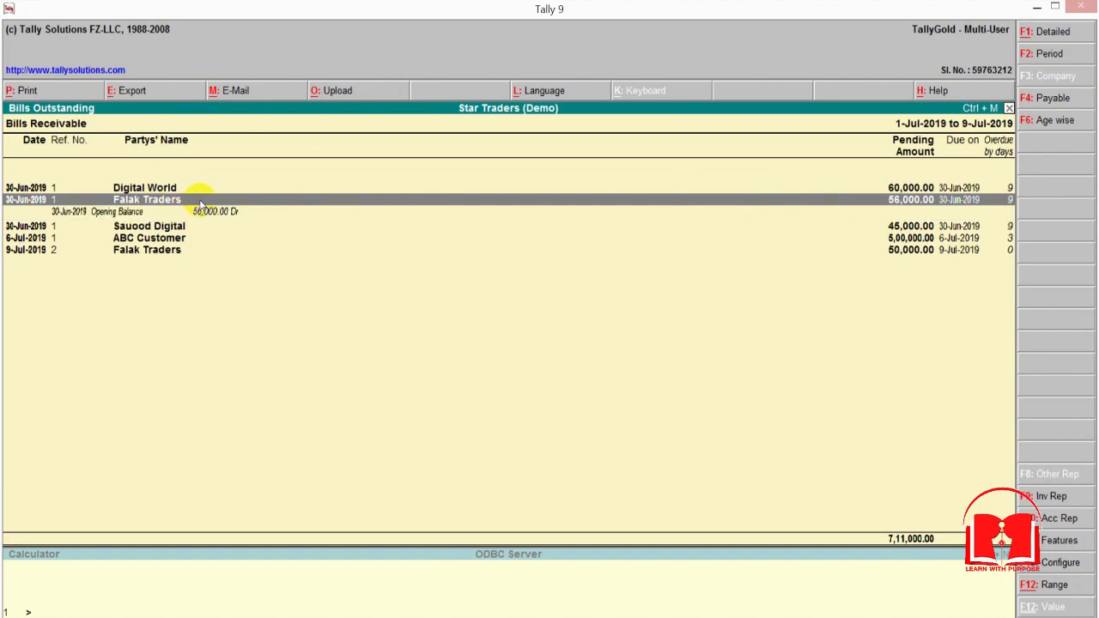
pyautogui.click(118, 224)
pyautogui.click(138, 213)
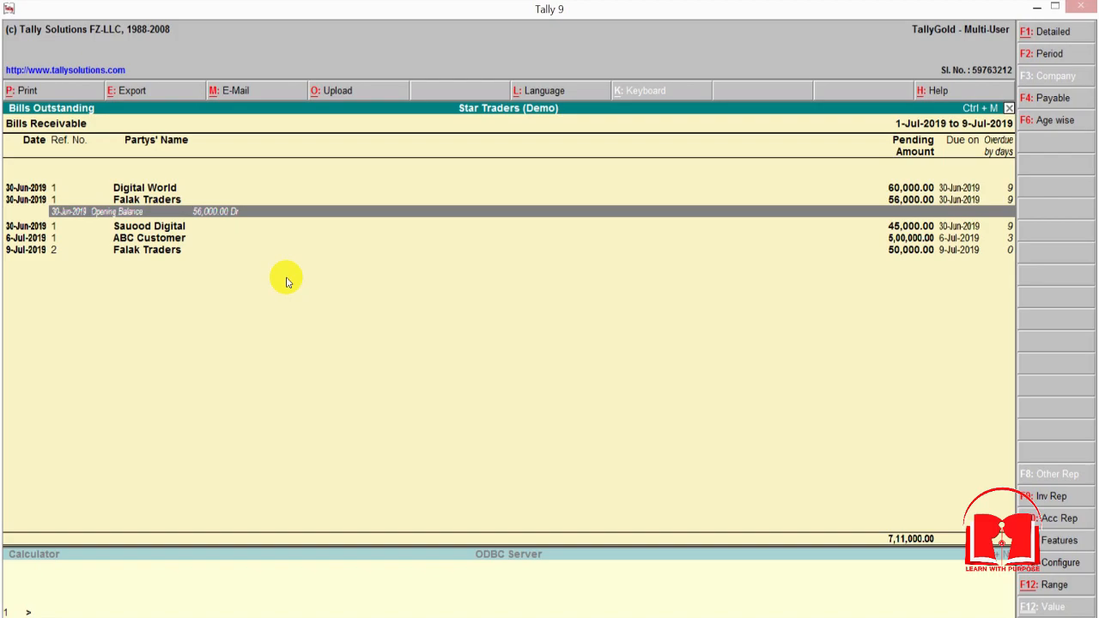
pyautogui.click(164, 256)
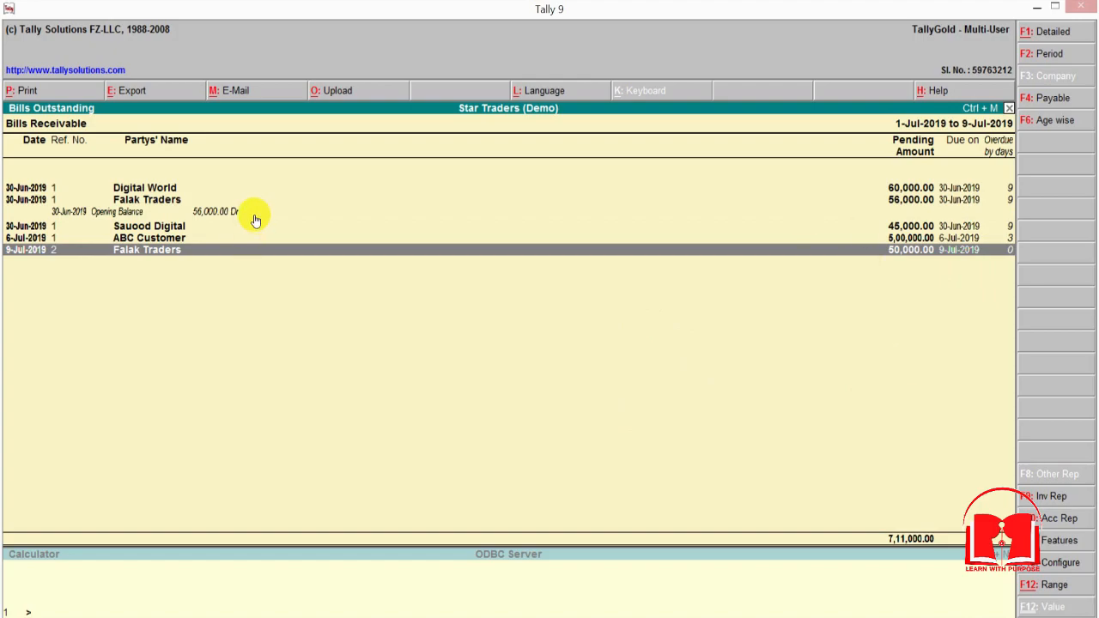
pyautogui.press('Escape')
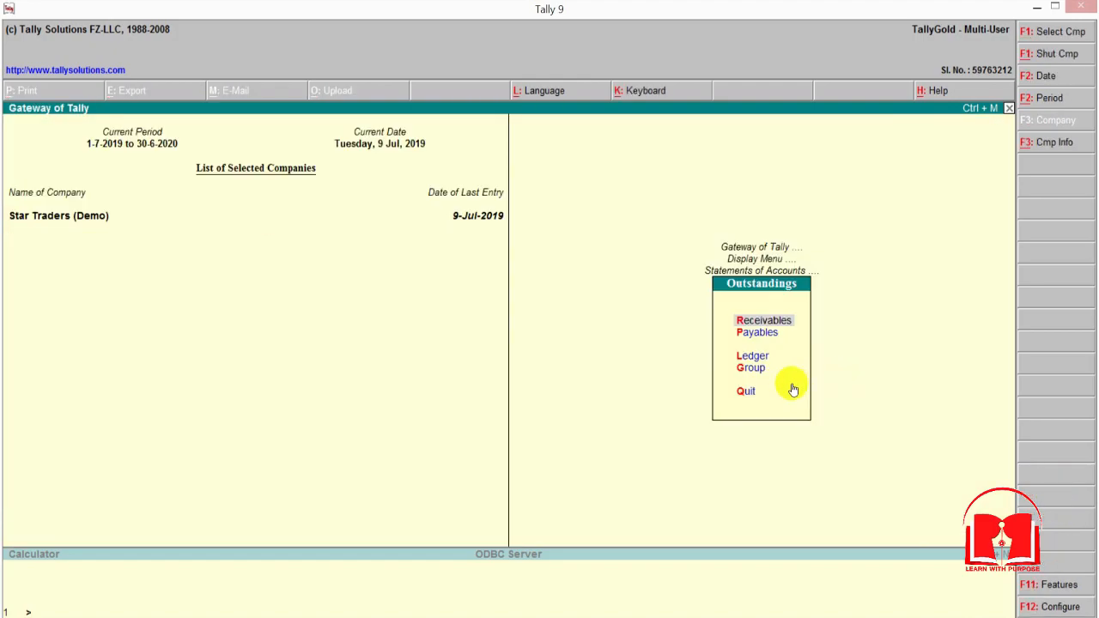